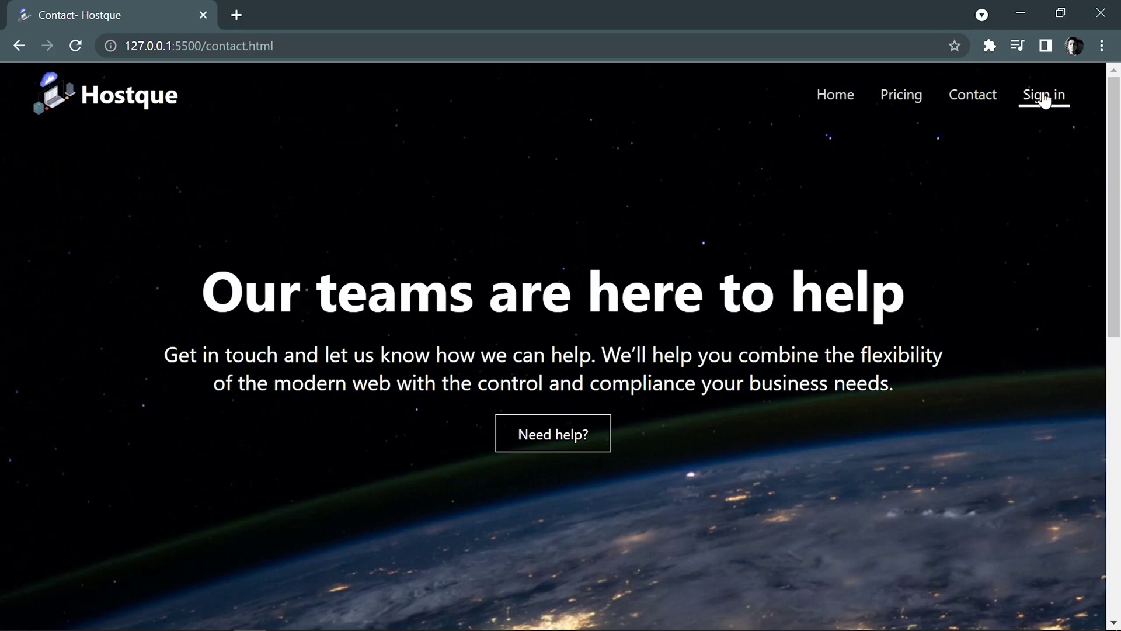
- Return the website to its Home page, reveal the project from VS Code in File Explorer, and open the multipage_website folder
click(845, 106)
key(alt+Tab)
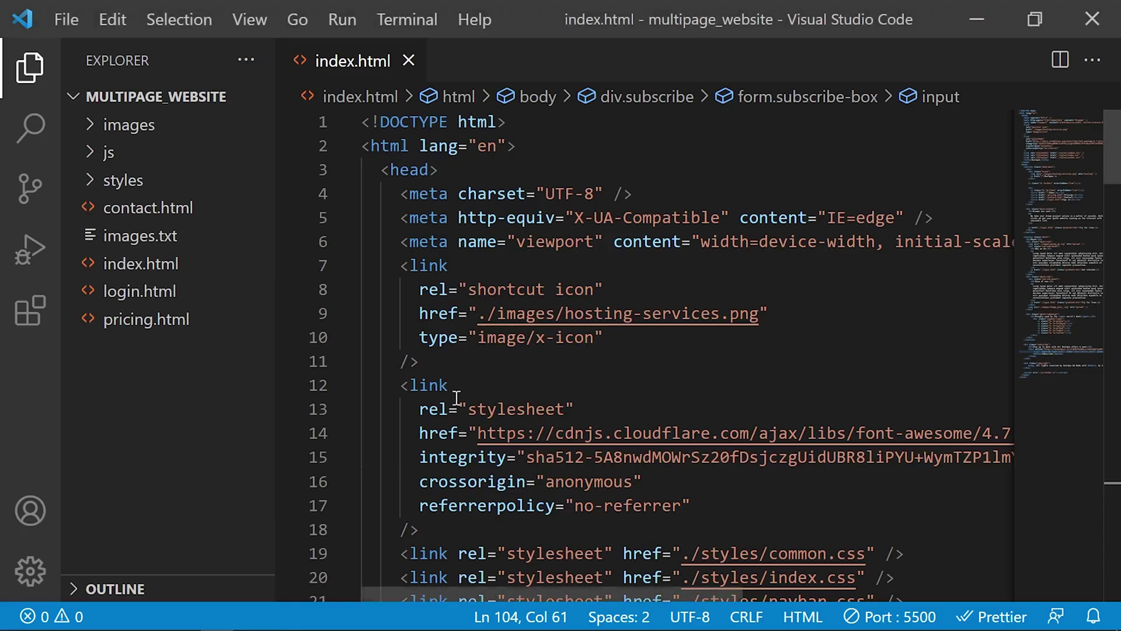
click(151, 366)
right_click(151, 365)
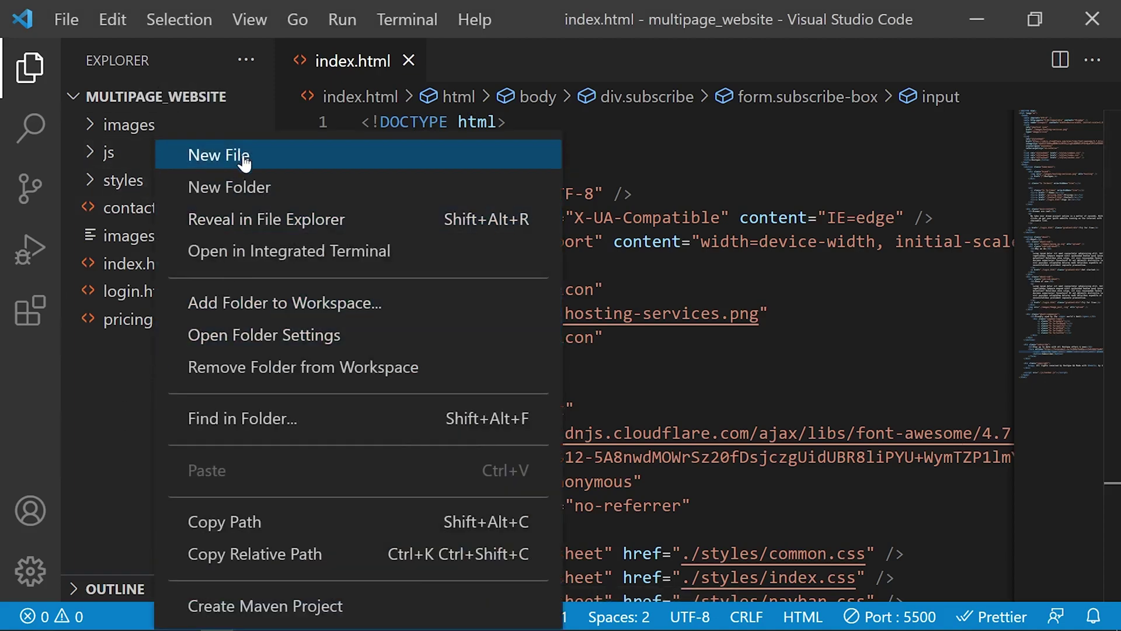
click(259, 225)
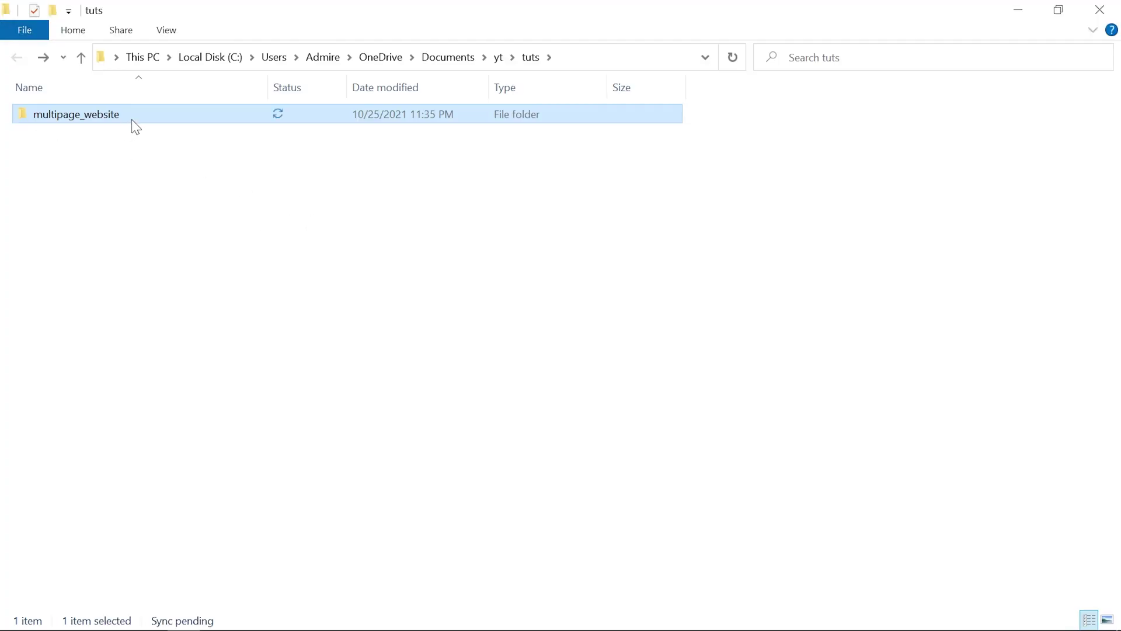
double_click(135, 114)
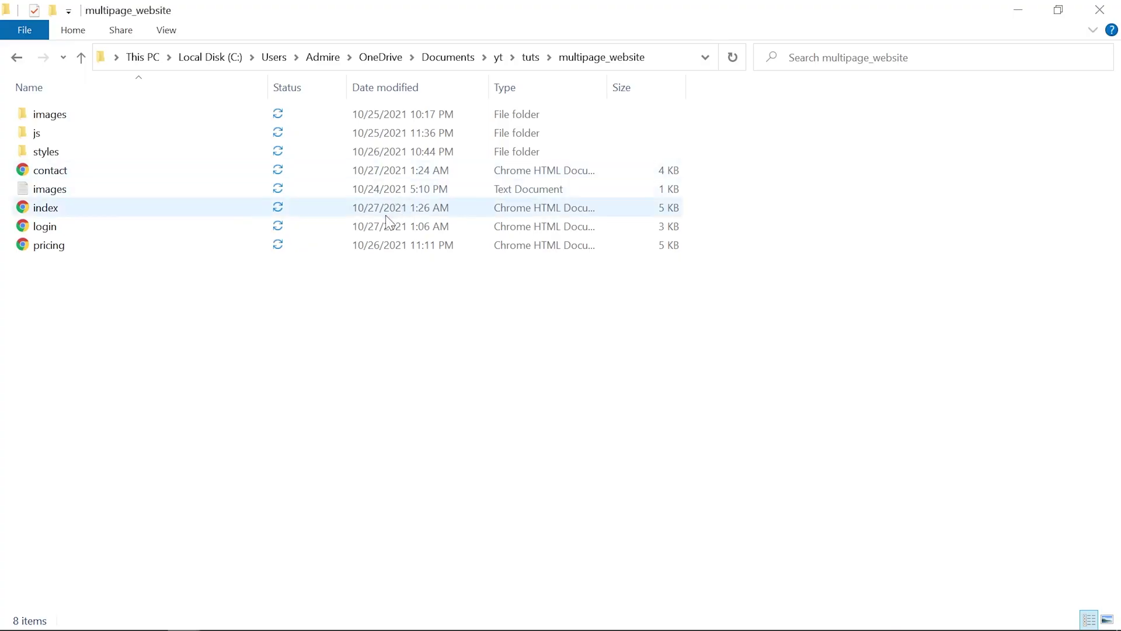
- Switch to Chrome and open github.com/new in a new tab
key(alt+Tab)
key(Tab)
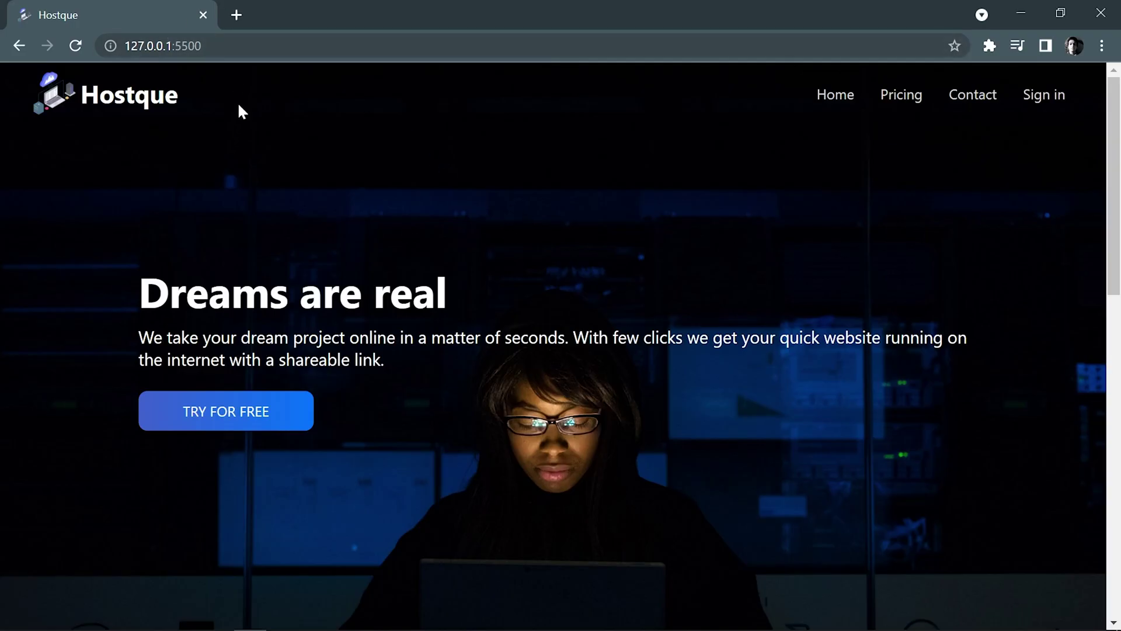
key(ctrl+t)
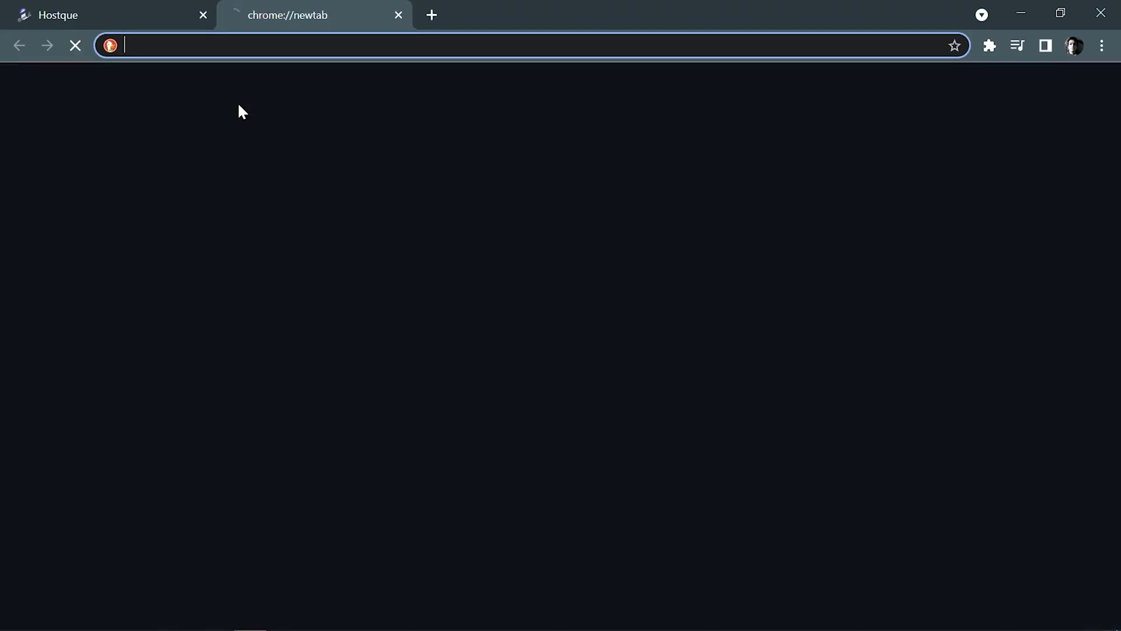
text(github)
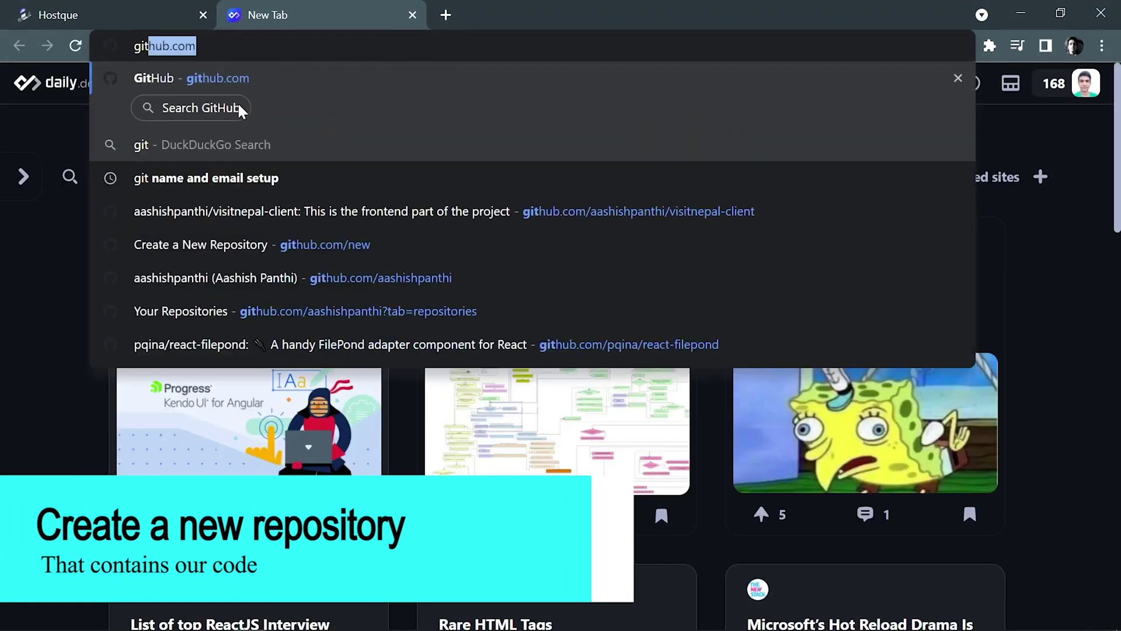
text(.com/new)
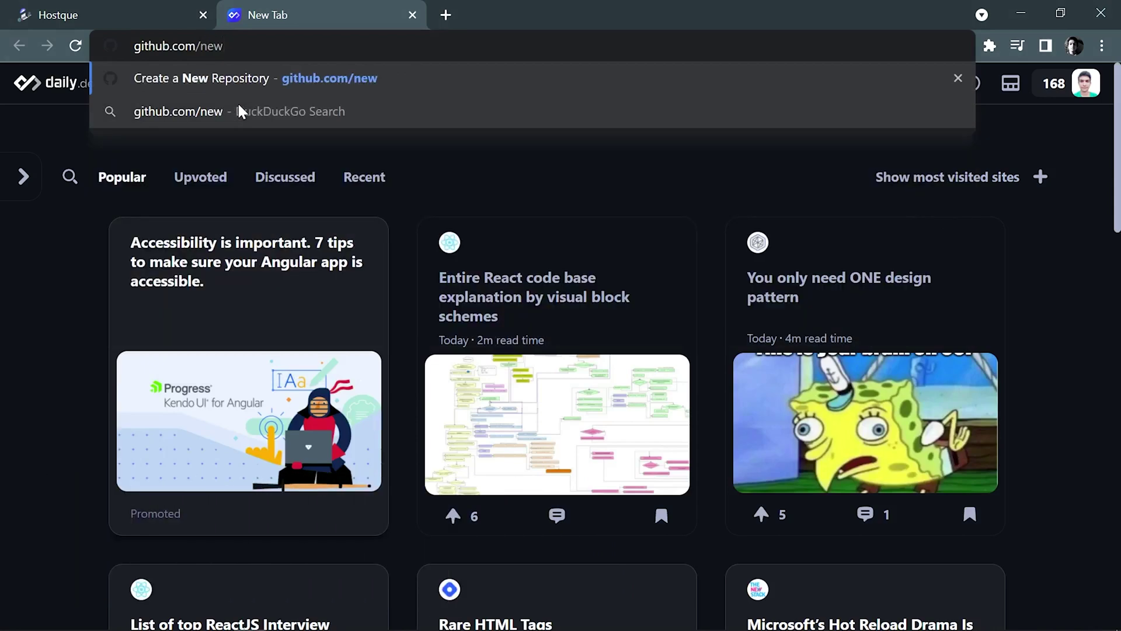
key(Return)
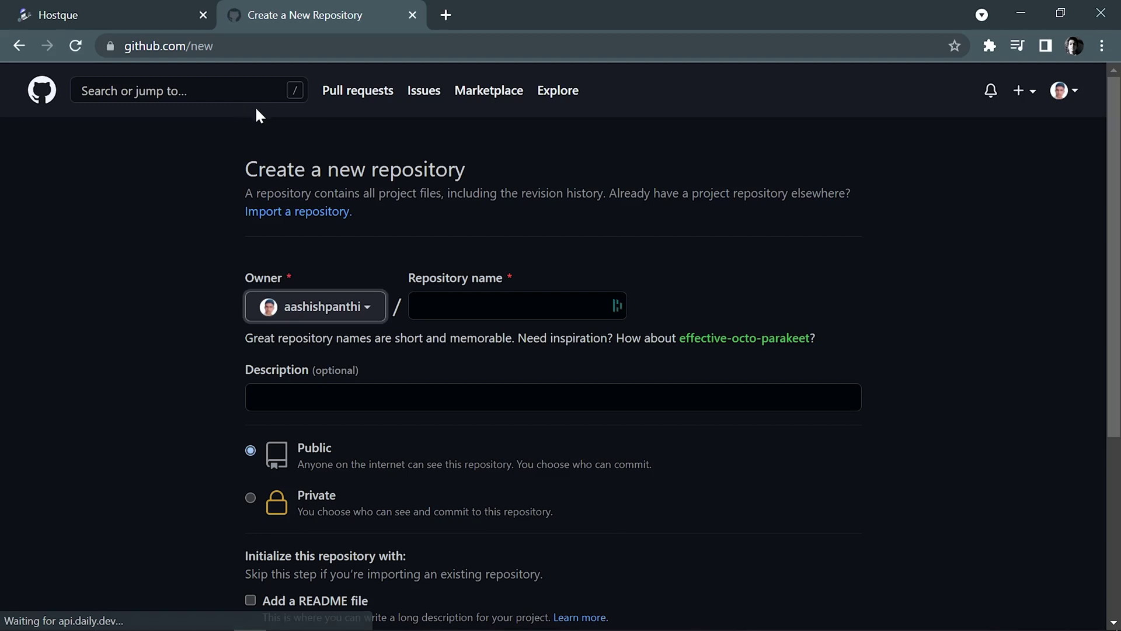
- Name the new repository hostque, matching the website's name
click(466, 311)
text(hostque)
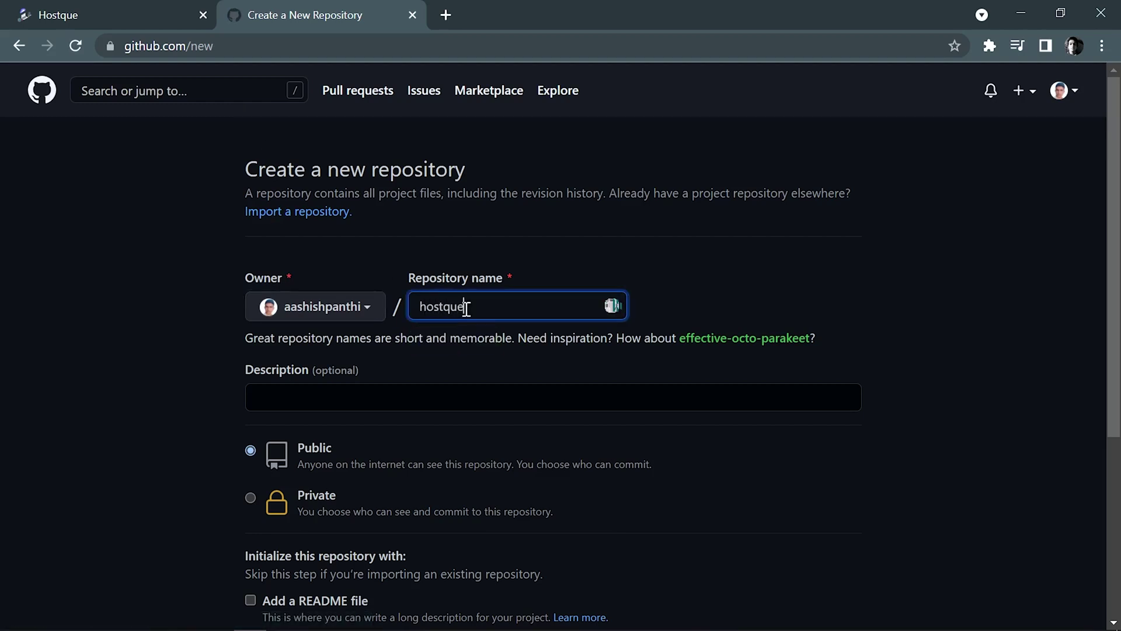
click(76, 15)
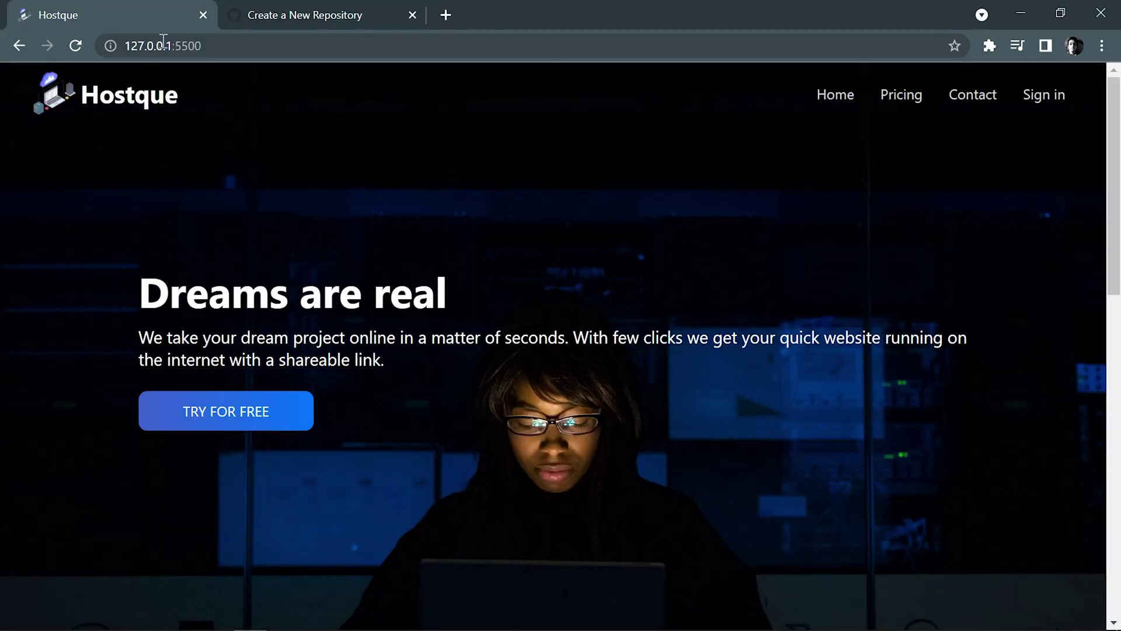
click(298, 14)
- Describe the repository as "This is a multipage website created using HTML and CSS" and create it as public
click(290, 396)
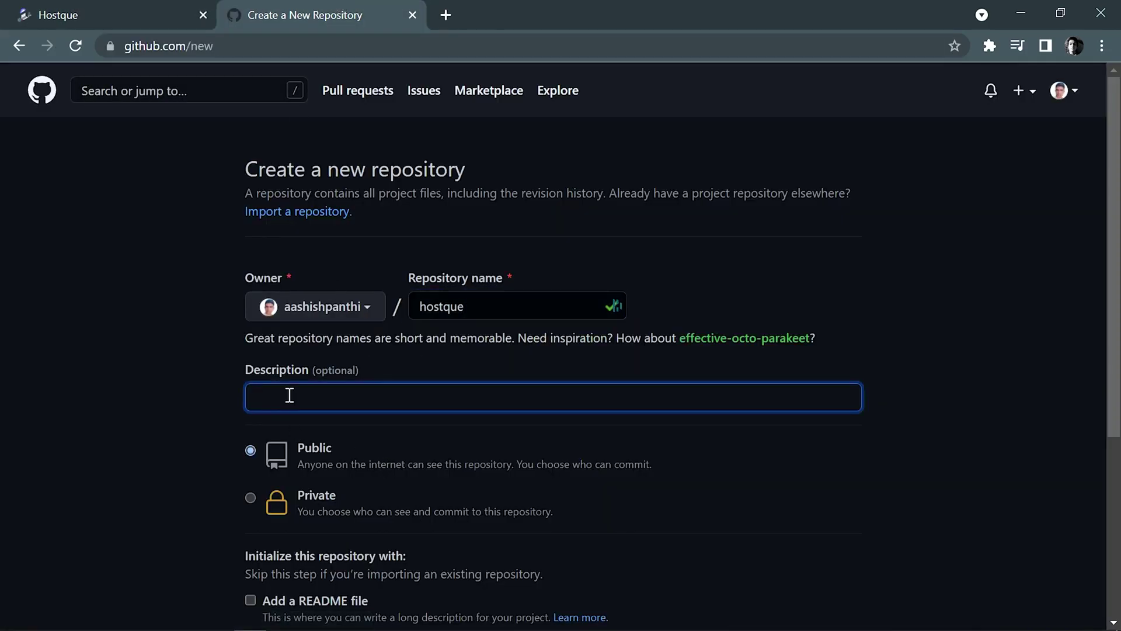
text(This is a multip)
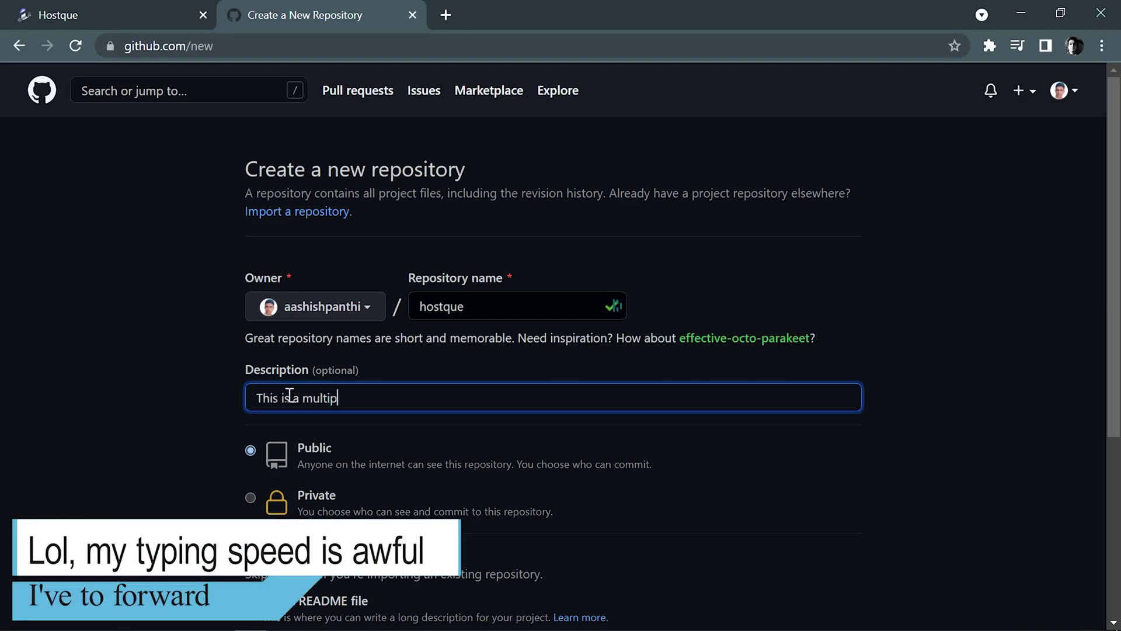
text(age website c)
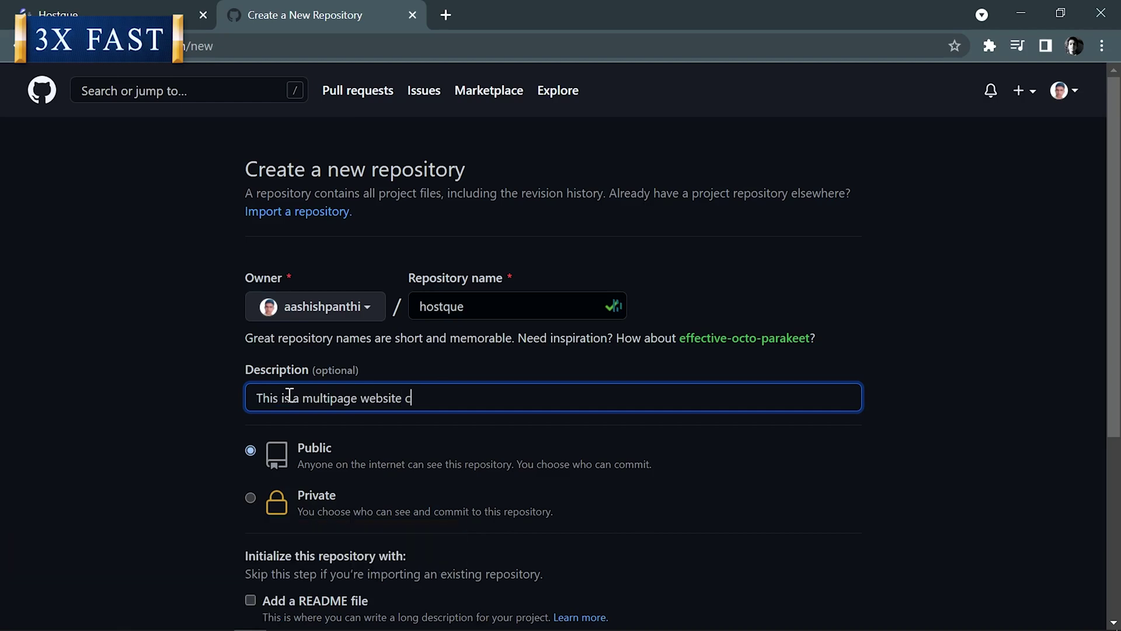
text(reated using HTML and CSS)
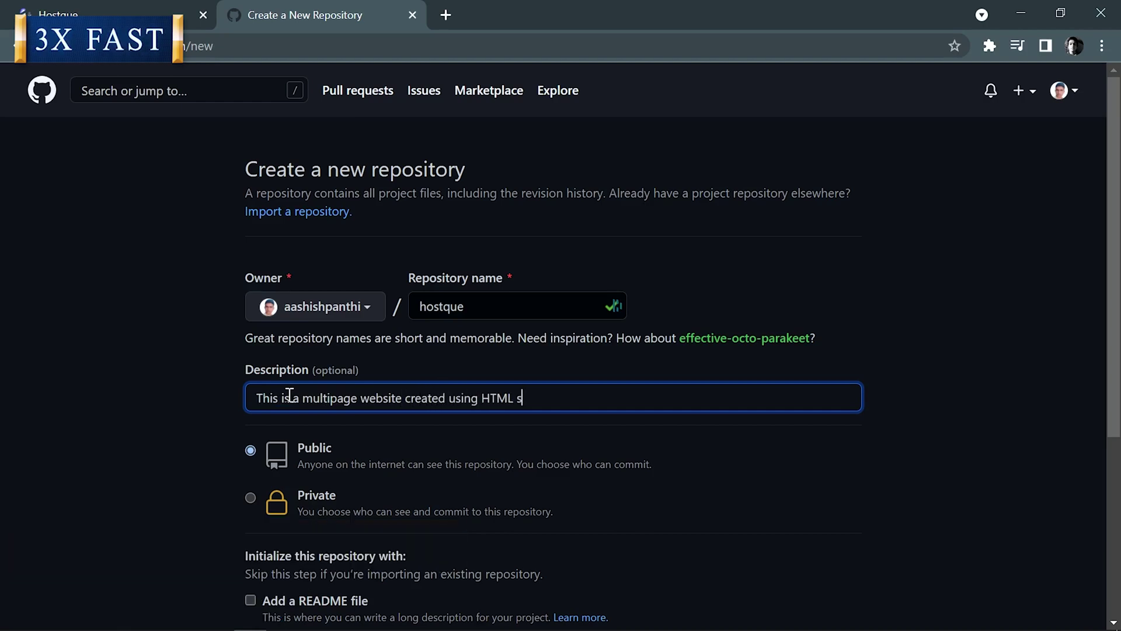
scroll(310, 277, down, 4)
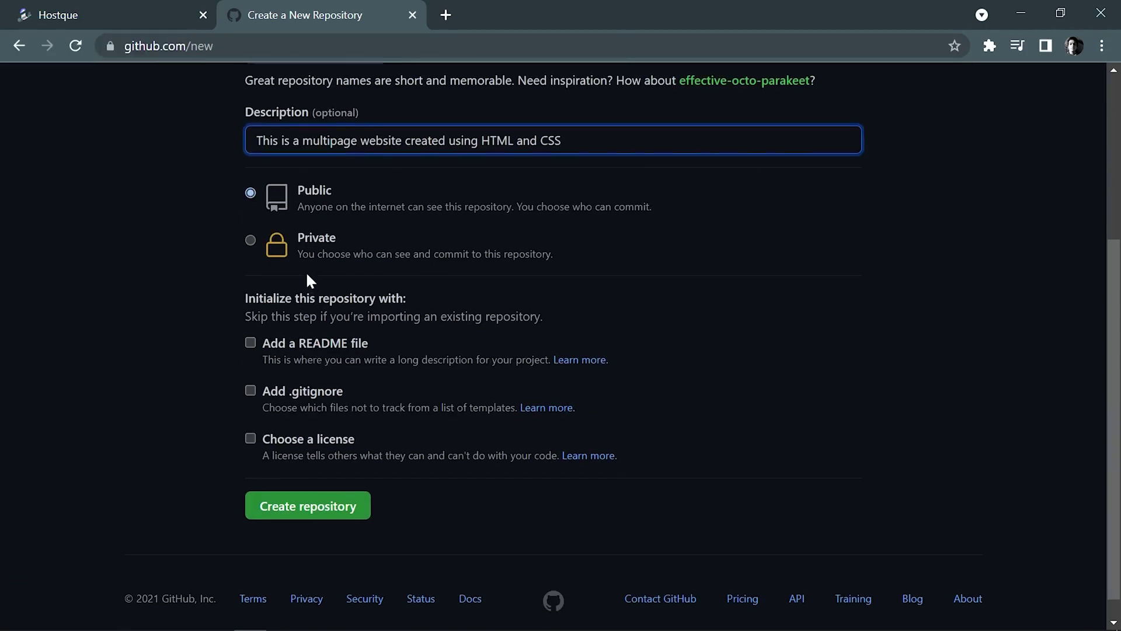
scroll(306, 278, up, 1)
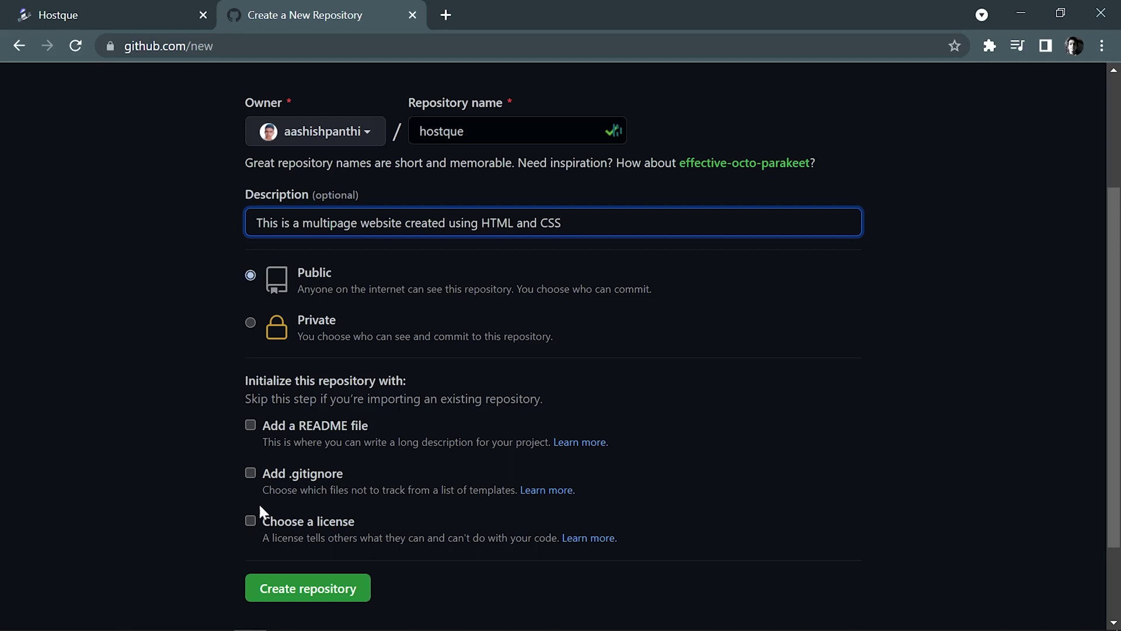
click(349, 584)
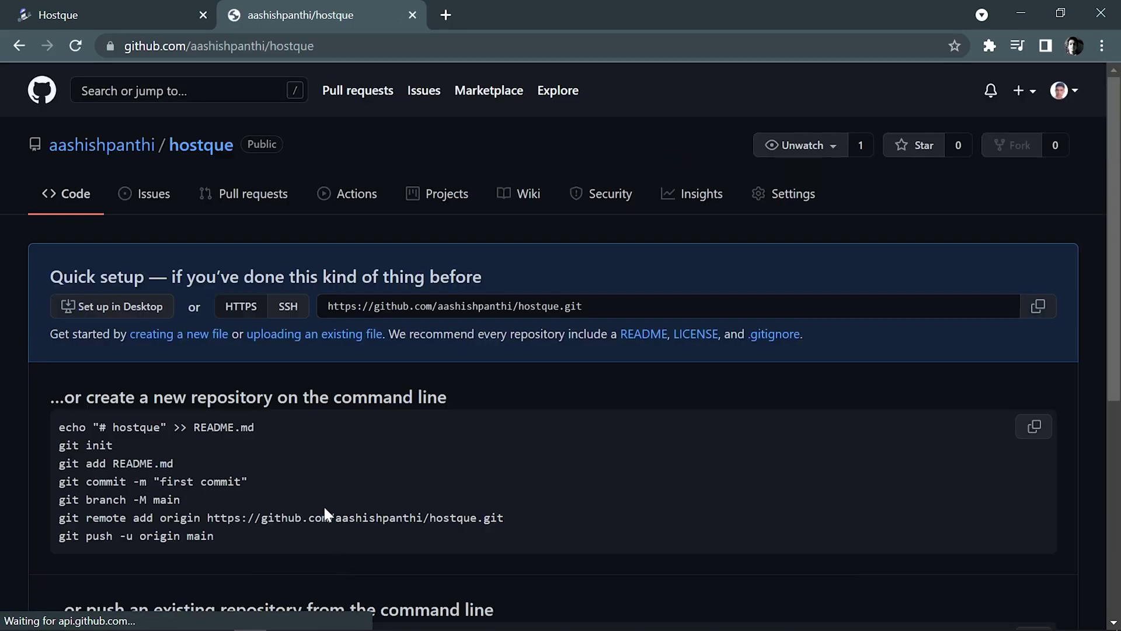
- Open the hostque repository's page for uploading existing files
scroll(274, 471, down, 5)
scroll(272, 465, up, 5)
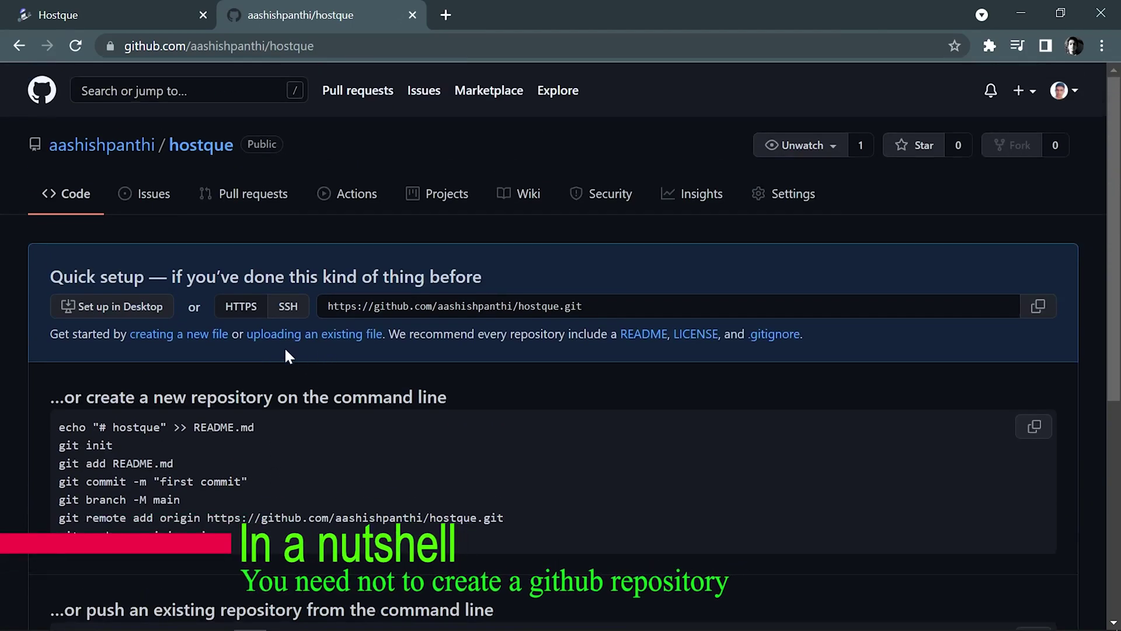
scroll(286, 345, up, 5)
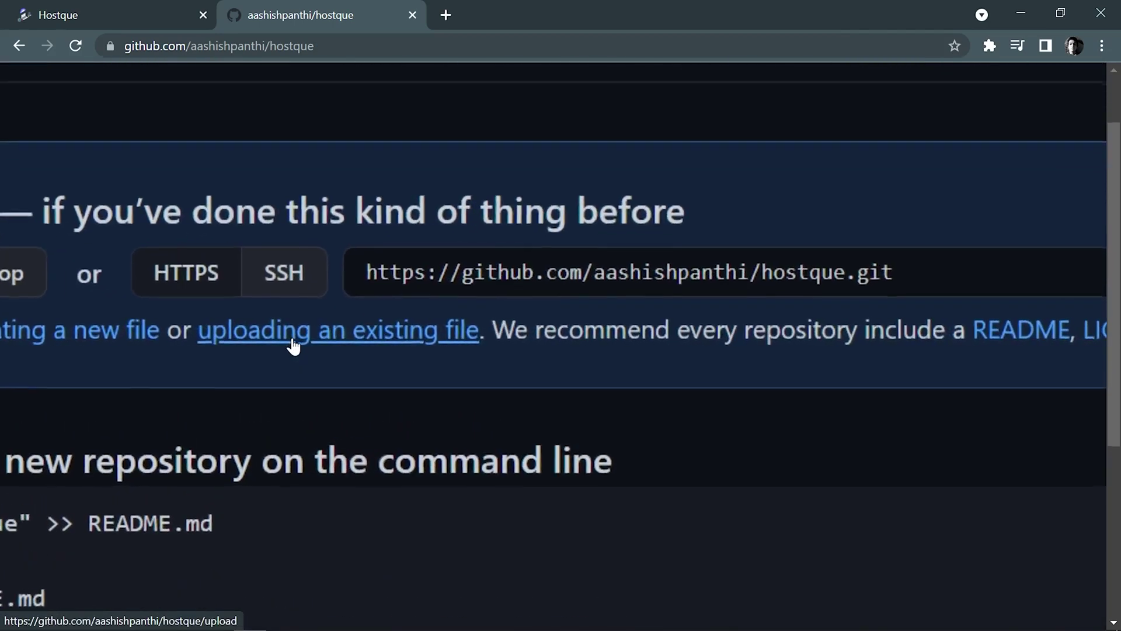
click(341, 334)
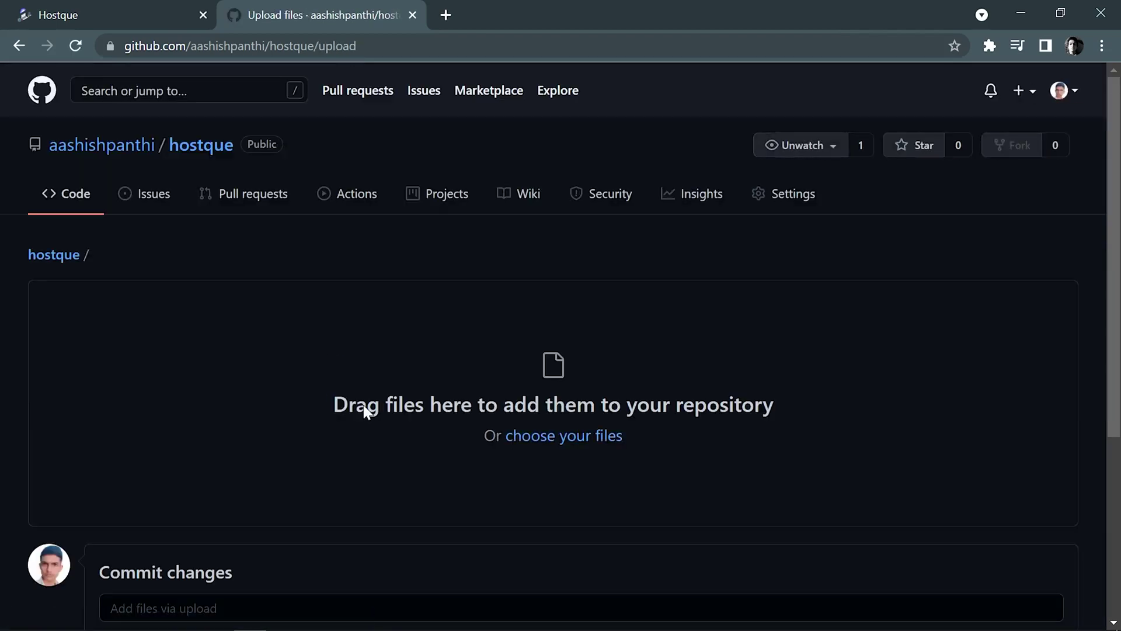
- Upload all files and folders from the multipage_website folder in File Explorer to the hostque repository
key(alt+Tab)
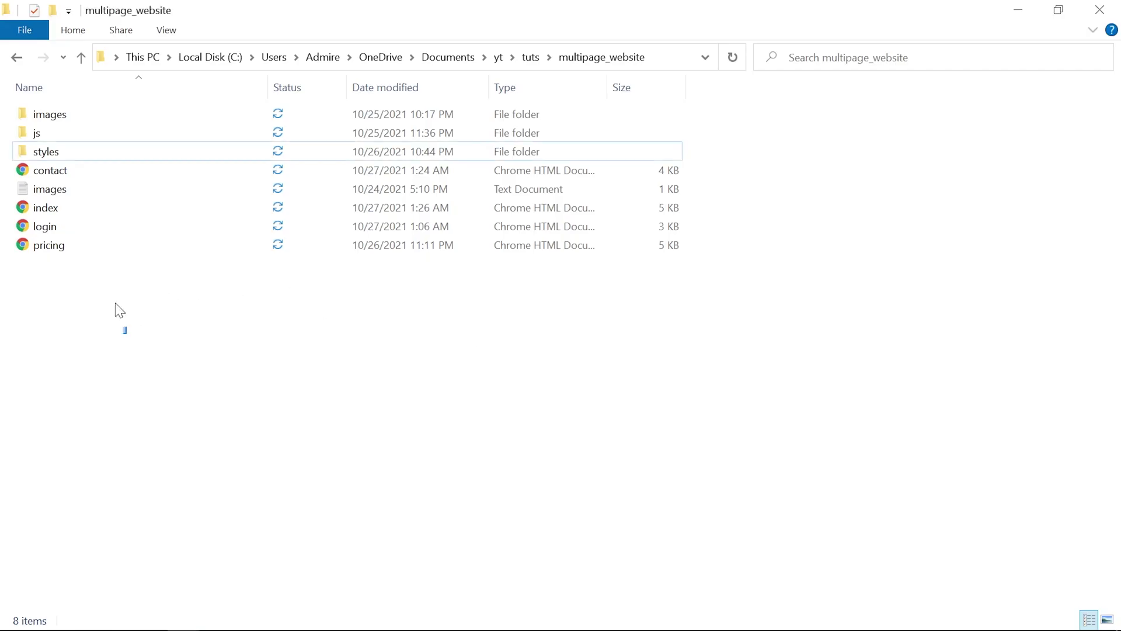
drag(120, 310, 93, 100)
drag(127, 151, 520, 410)
key(alt+Tab)
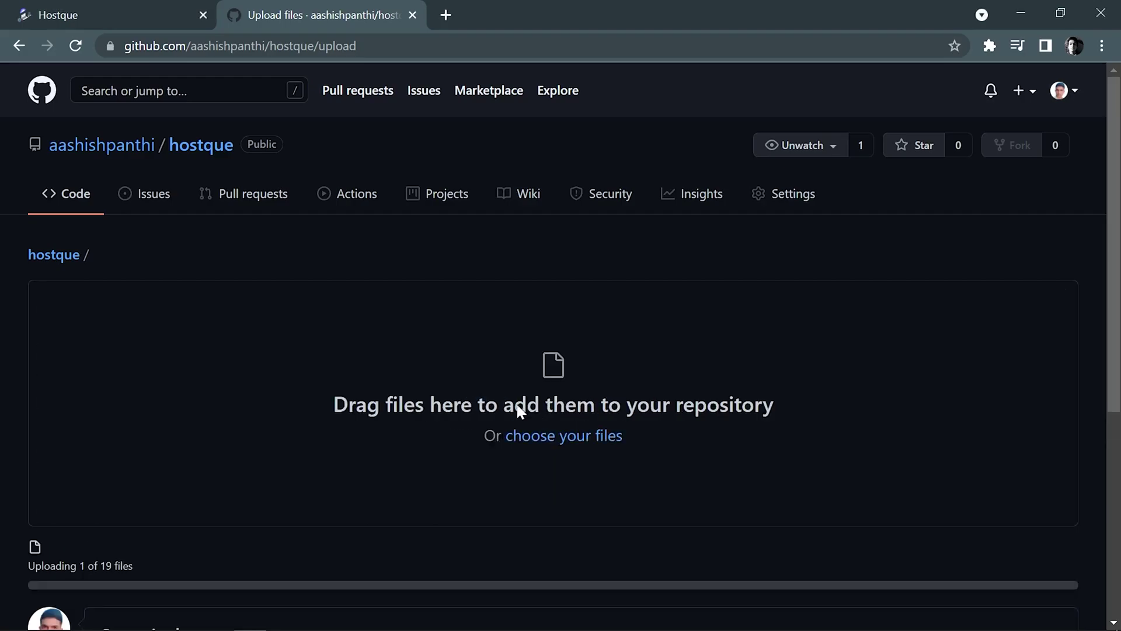
- Review the uploaded file list and commit the files to the repository with the default commit message
scroll(303, 378, down, 5)
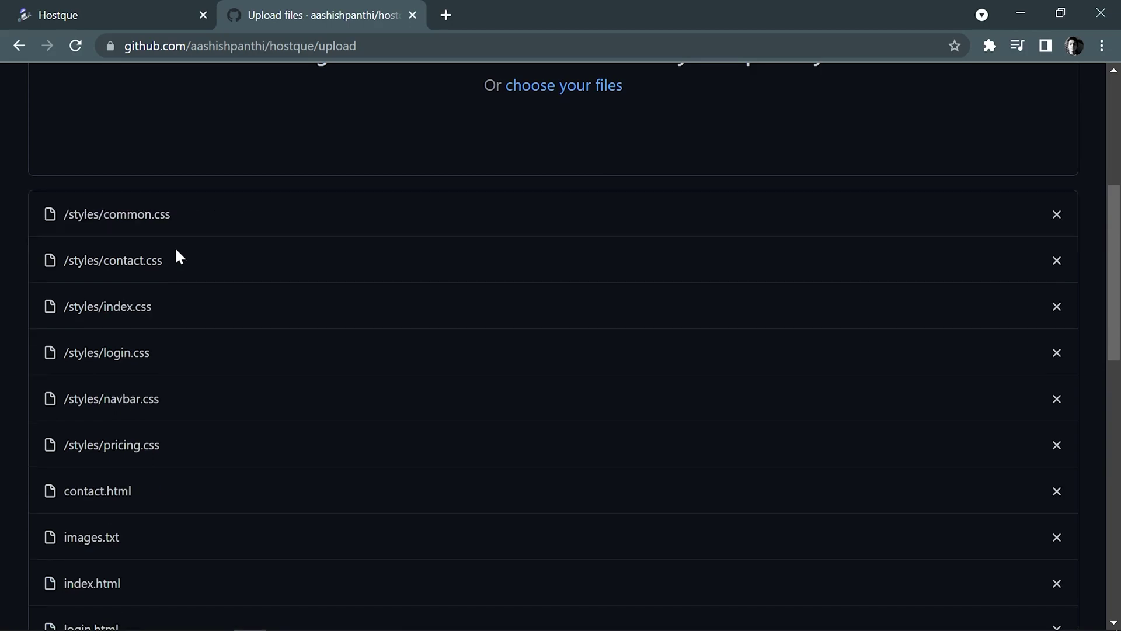
scroll(176, 251, down, 8)
scroll(177, 263, down, 5)
scroll(176, 263, up, 20)
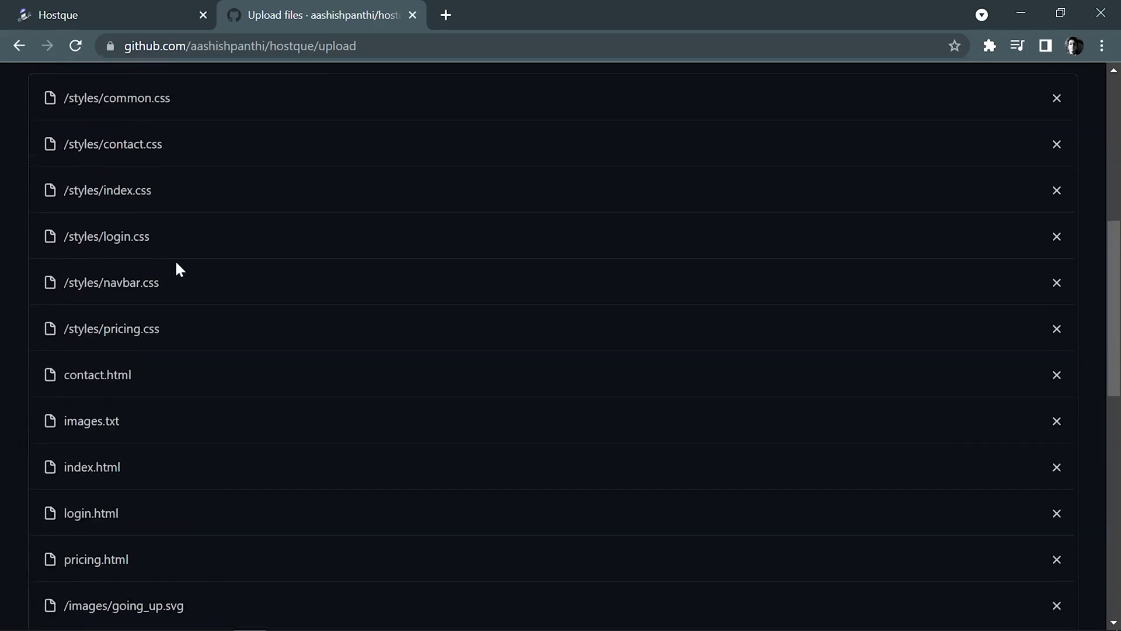
scroll(177, 268, down, 14)
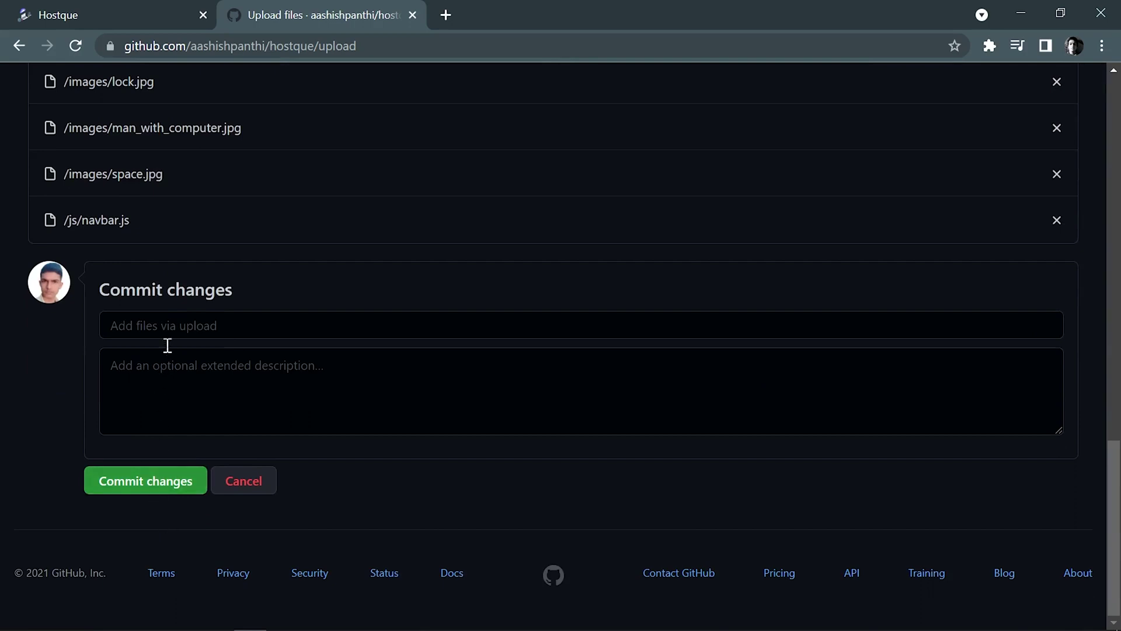
click(139, 485)
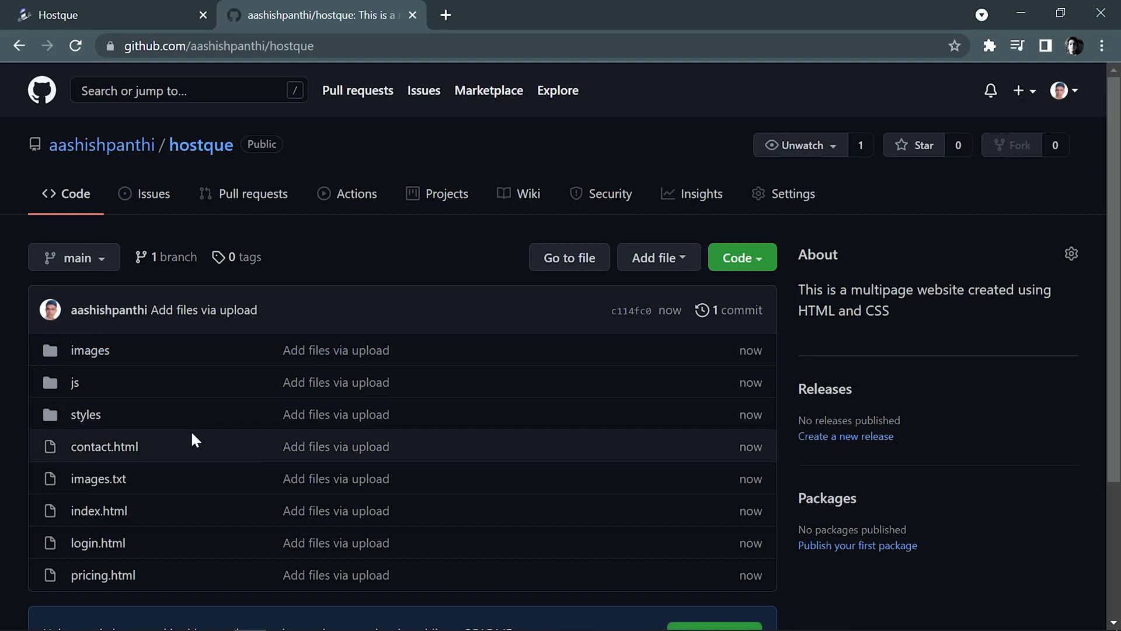
scroll(183, 474, down, 3)
scroll(182, 474, up, 3)
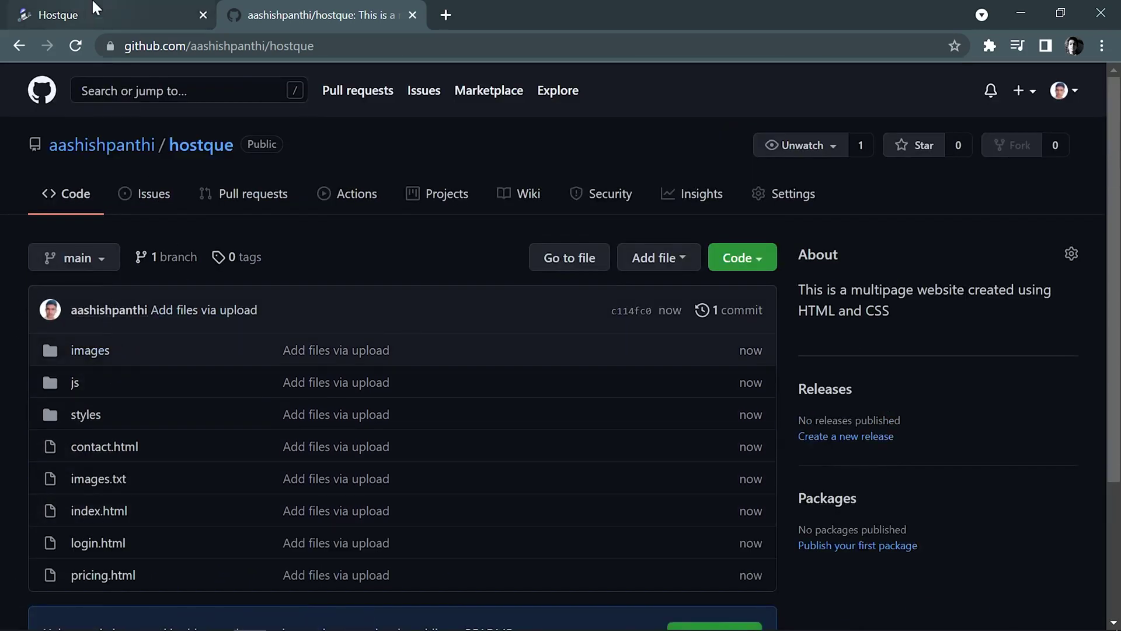
- Open netlify.com in a new tab, dismiss the Next.js 12 announcement, and log in to the Netlify account
click(439, 21)
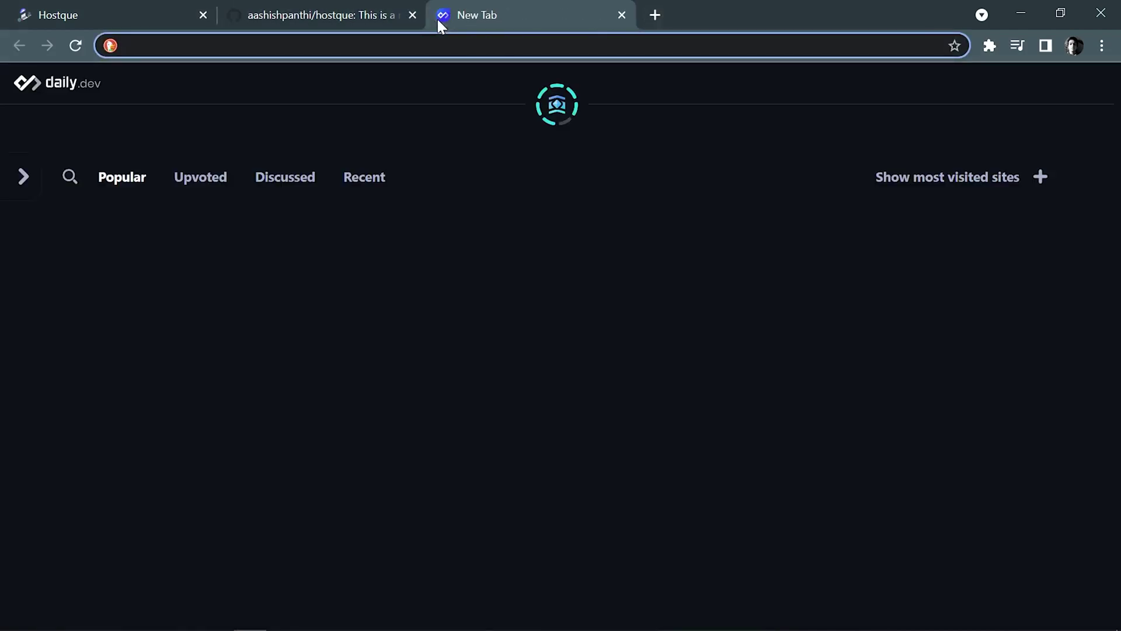
text(netlify.com)
key(Return)
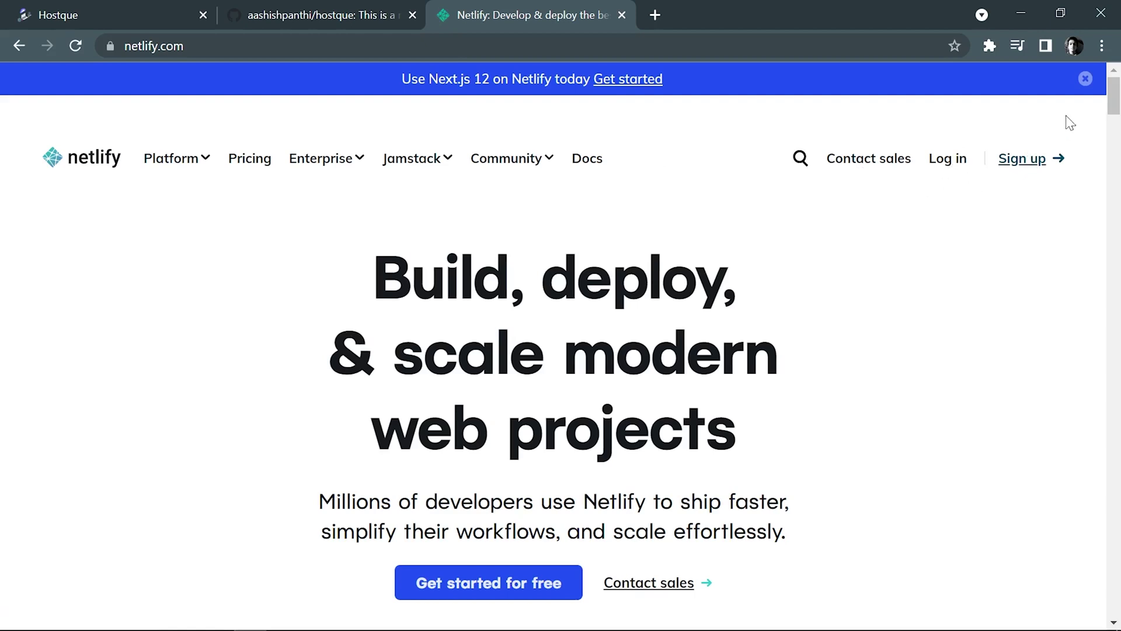
click(1085, 81)
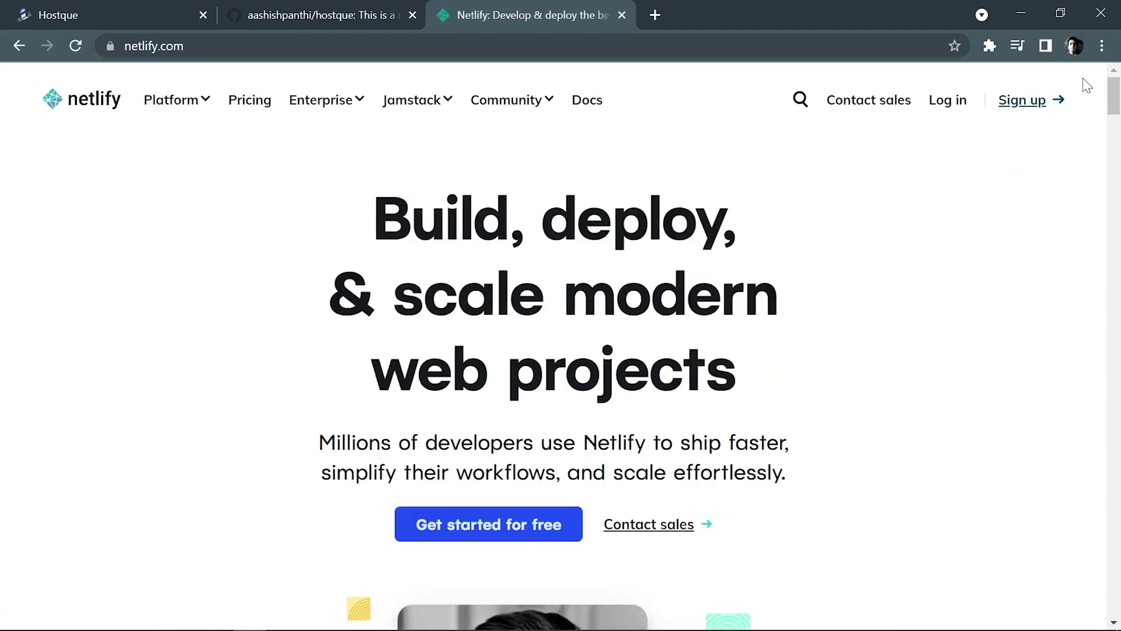
click(947, 105)
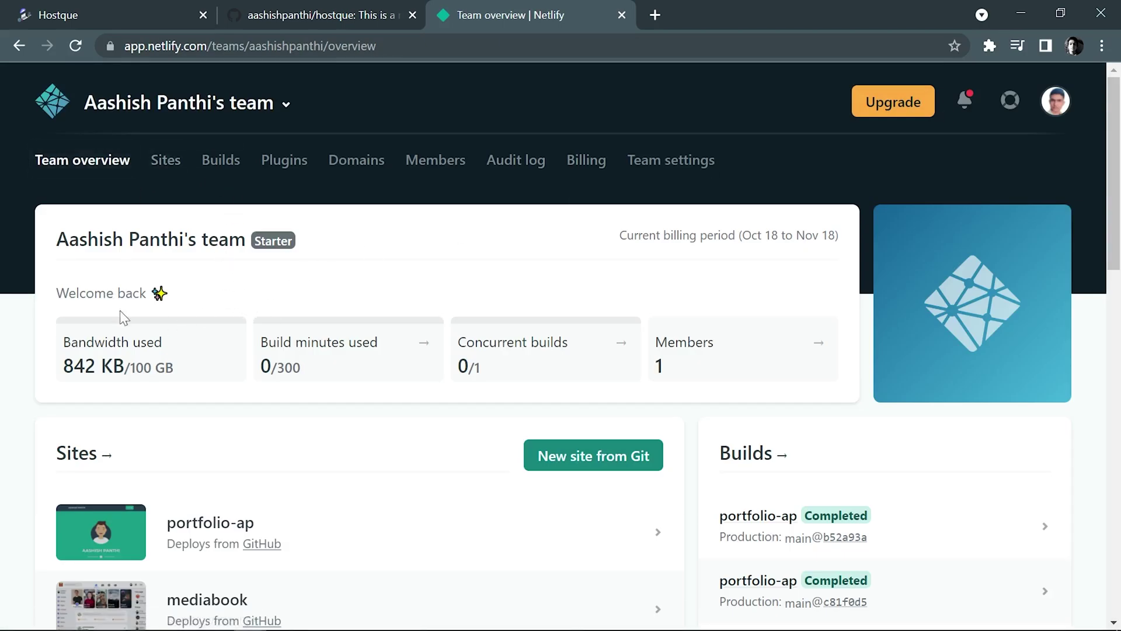
- Open the team's list of sites in Netlify, checking the hostque repository on GitHub for reference
click(166, 164)
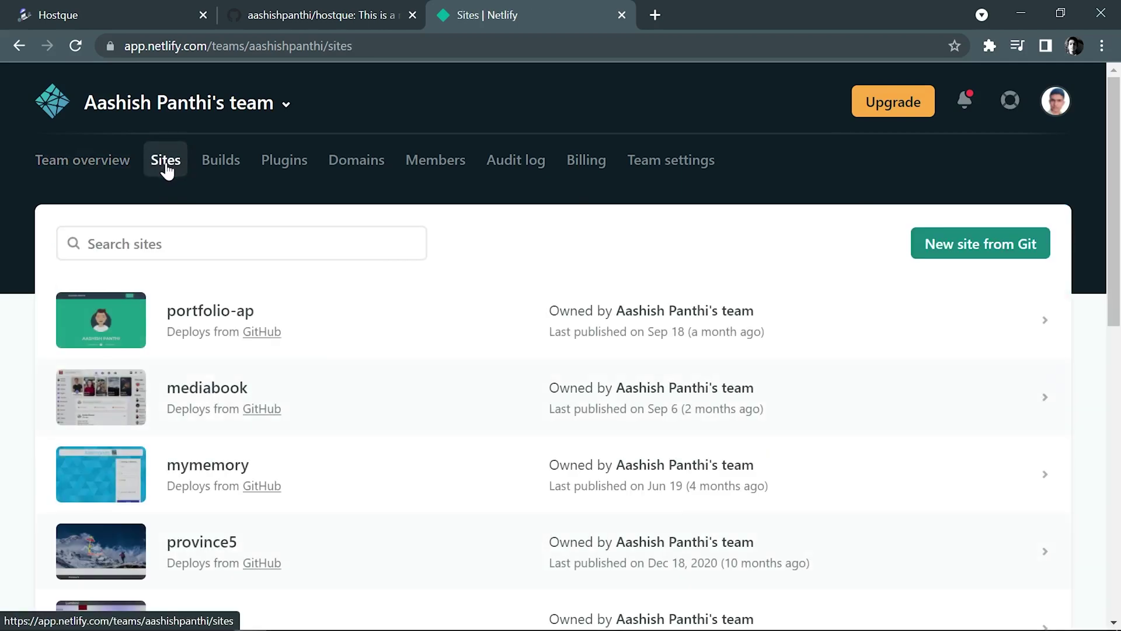
click(280, 12)
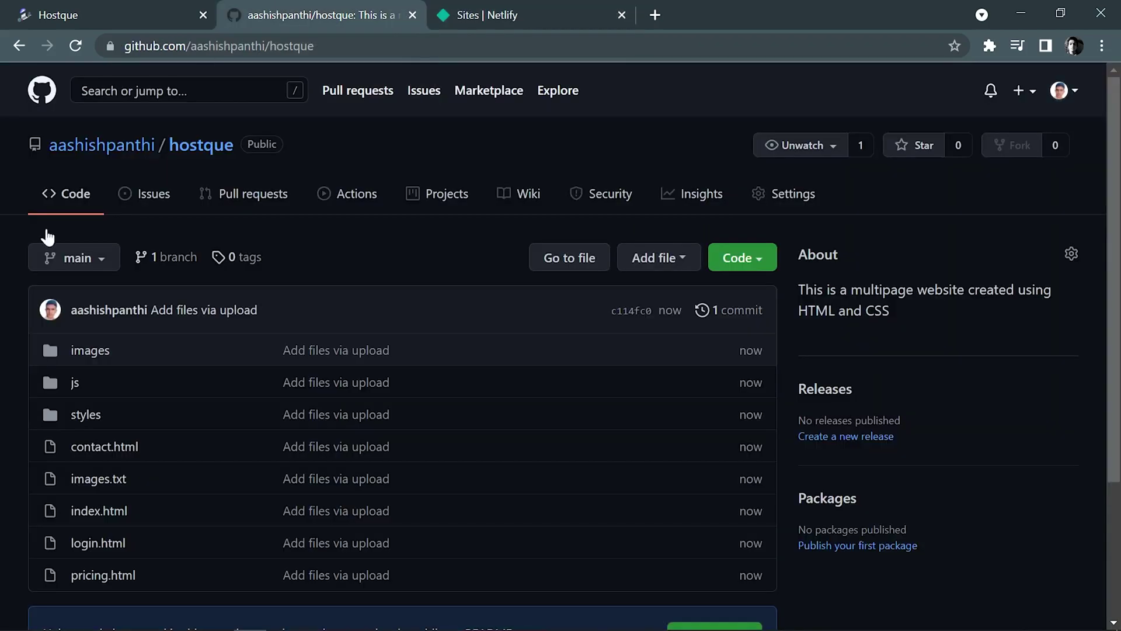
click(495, 7)
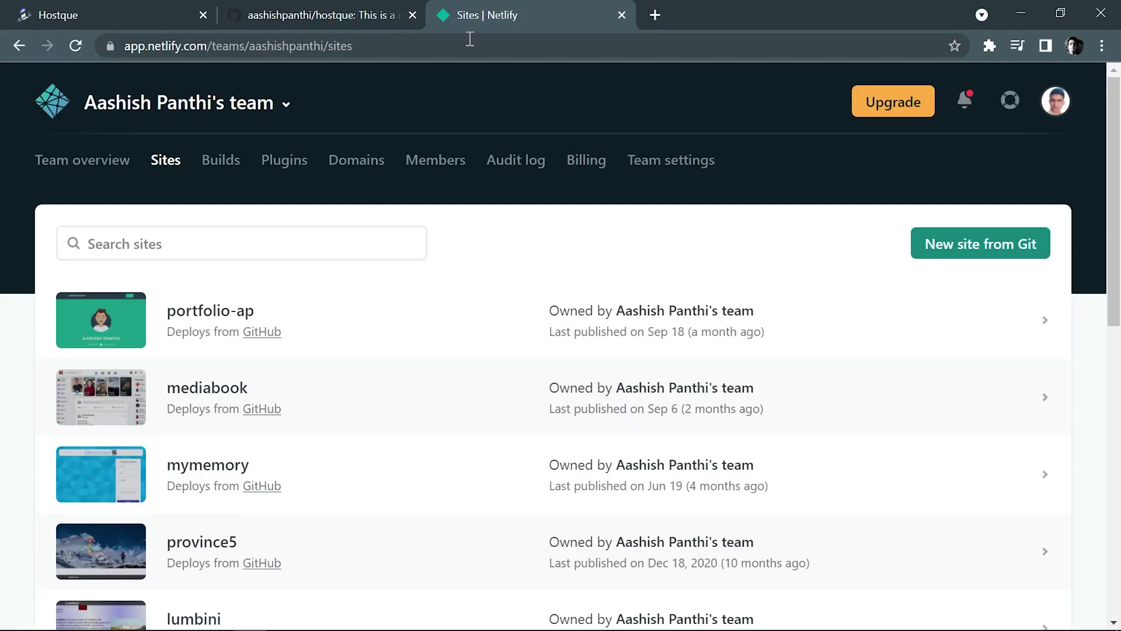
- Examine the drag-and-drop deploy area below the sites list, comparing it with the local multipage_website folder and the hostque GitHub repository
scroll(275, 481, down, 10)
key(alt+Tab)
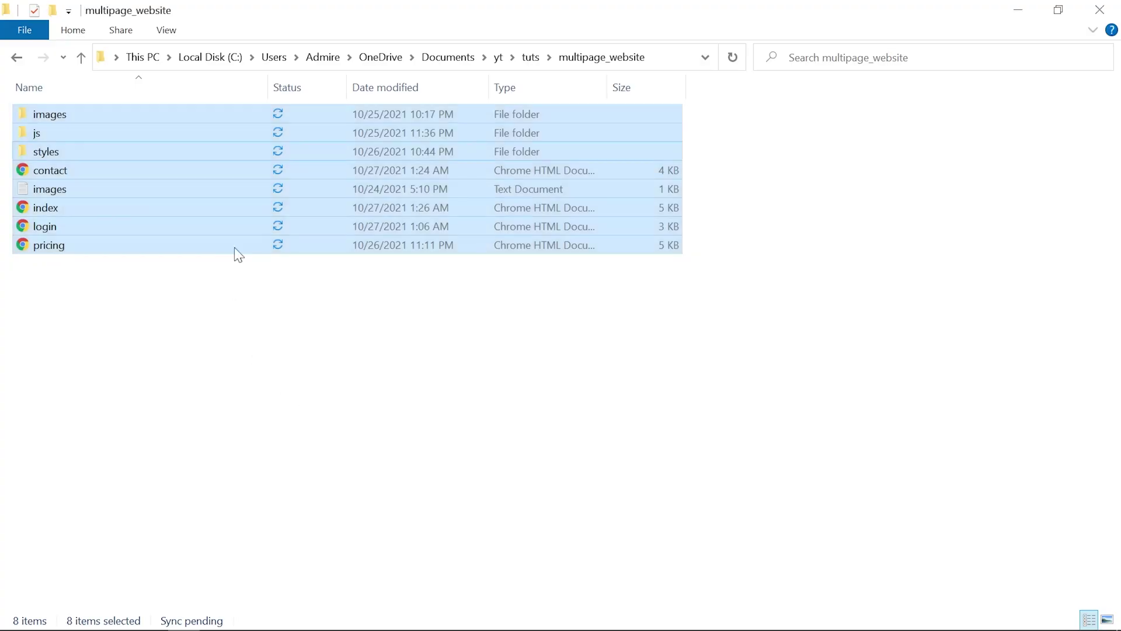
drag(208, 391, 119, 91)
drag(138, 165, 375, 400)
key(alt+Tab)
key(alt+Tab)
key(alt+Tab)
click(324, 15)
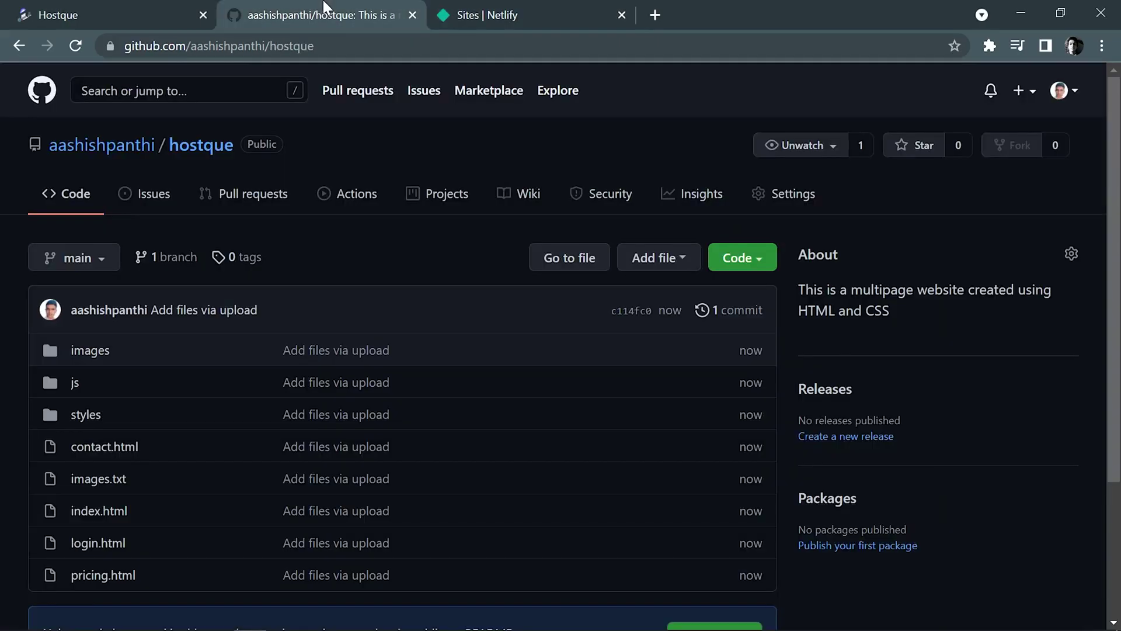
key(alt+Tab)
key(alt+Tab)
click(479, 13)
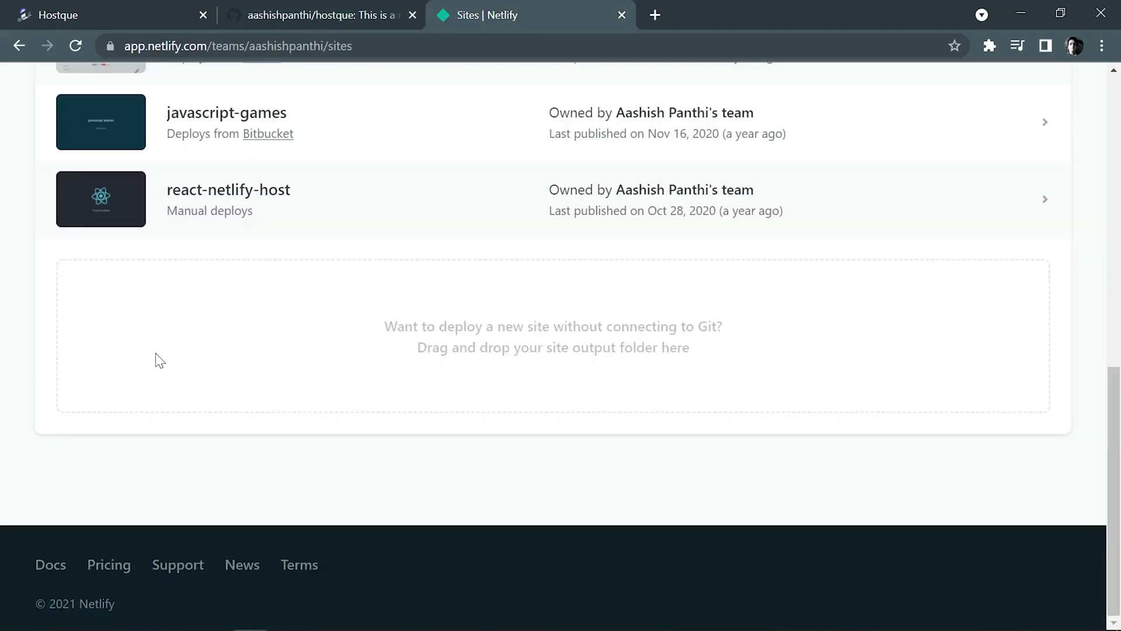
scroll(159, 361, up, 15)
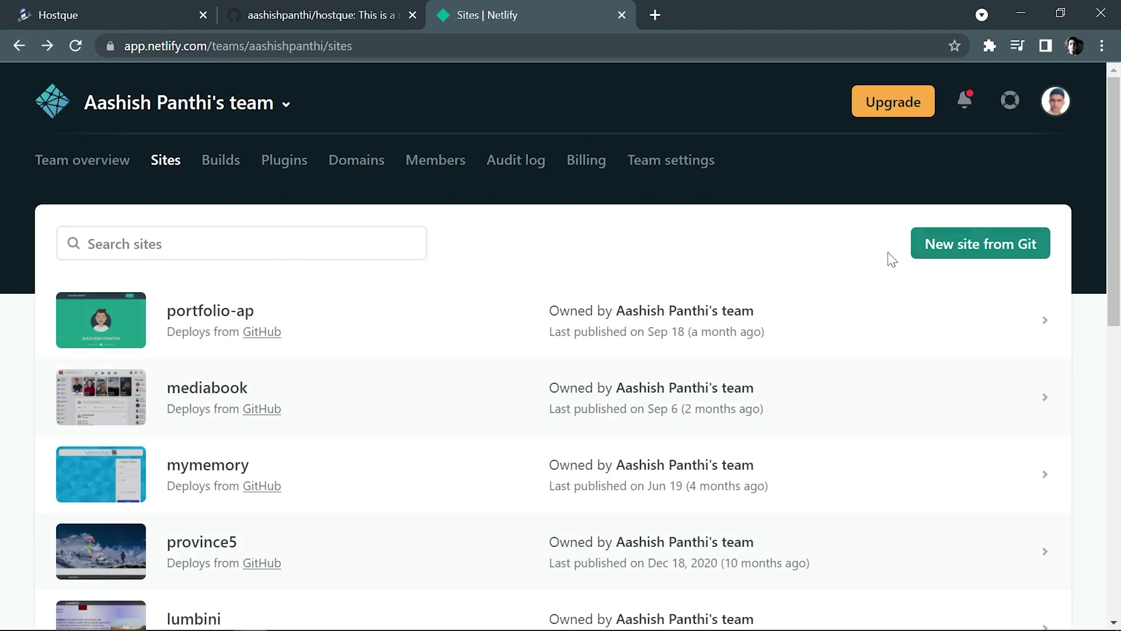
- Start a new Netlify site from Git with GitHub as the provider, checking the hostque repository's address for reference
click(946, 255)
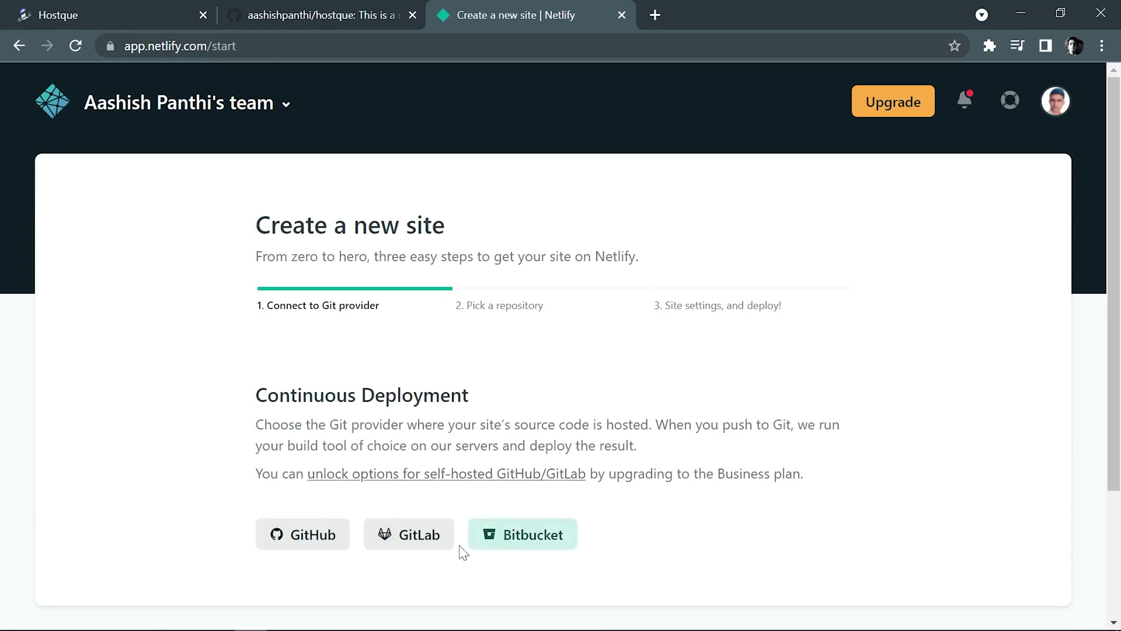
click(323, 13)
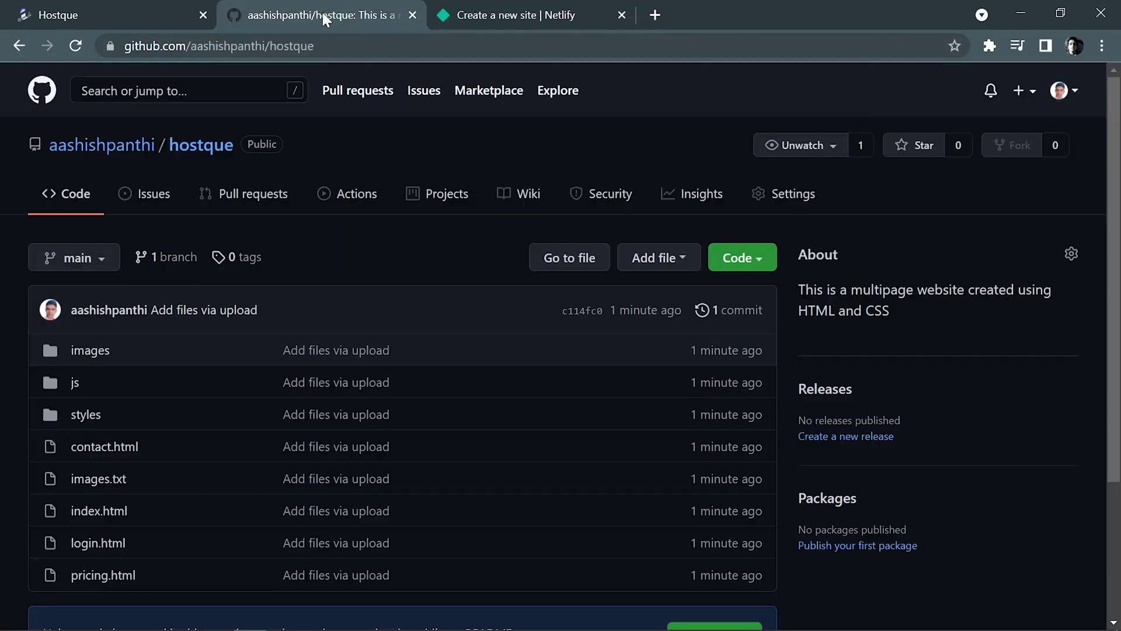
drag(187, 46, 123, 45)
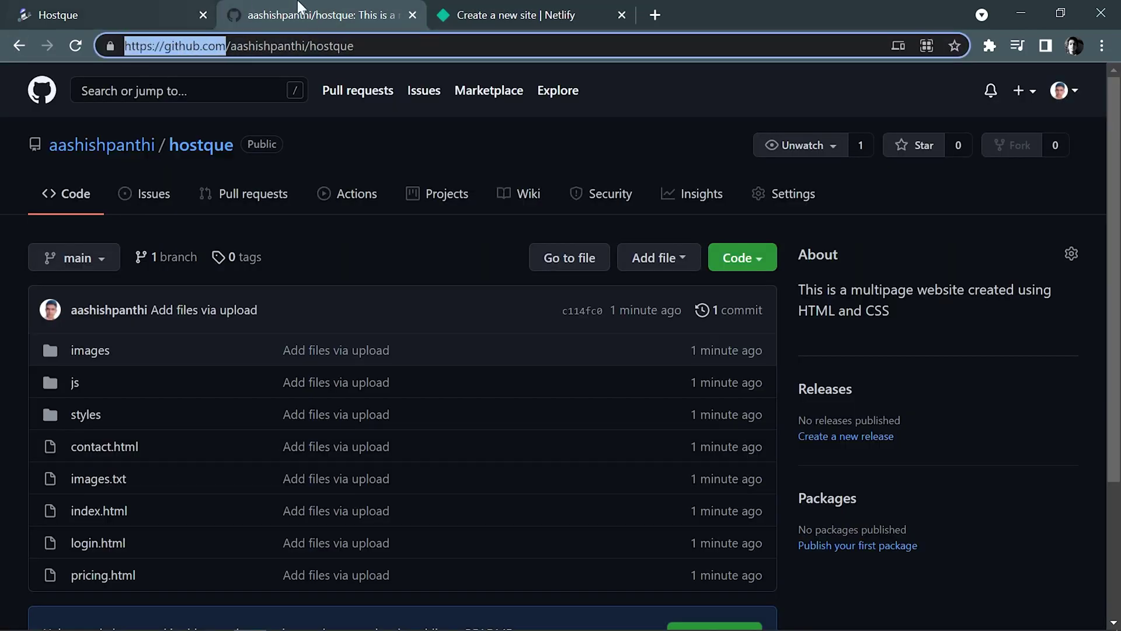
click(503, 13)
click(330, 532)
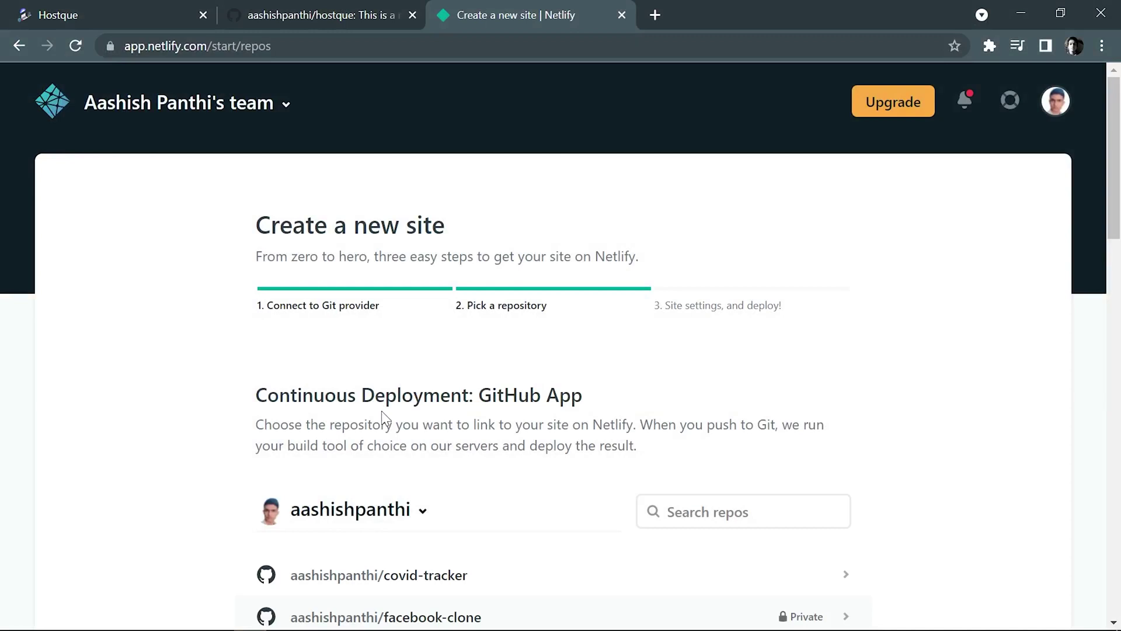
- Search the repositories for "hos" and pick the hostque repository for the new site
scroll(525, 374, down, 2)
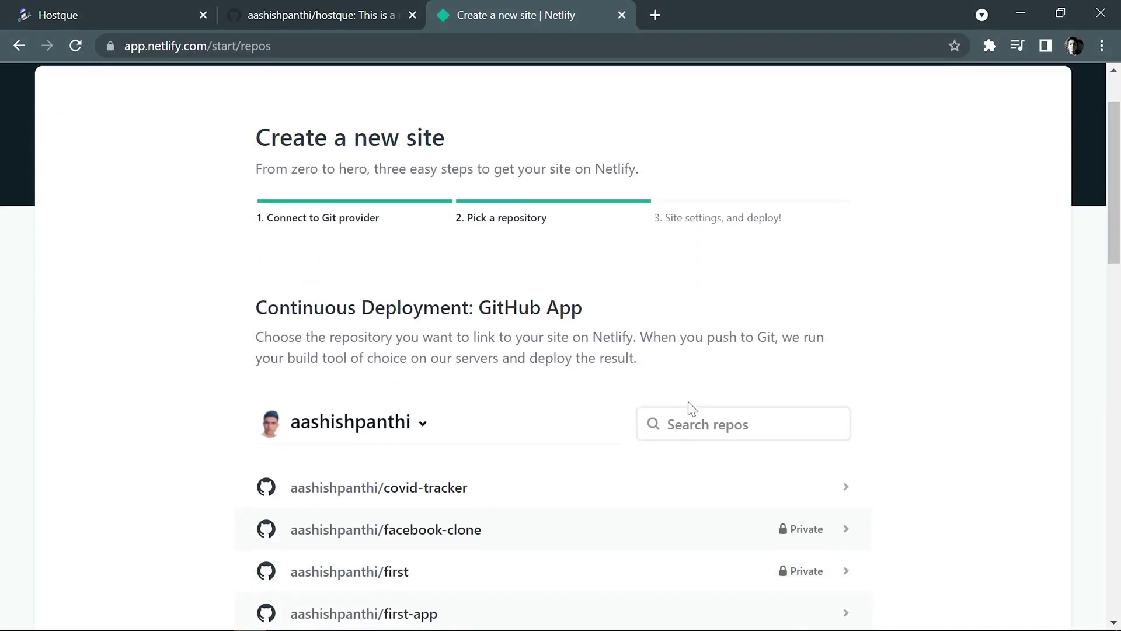
text(hos)
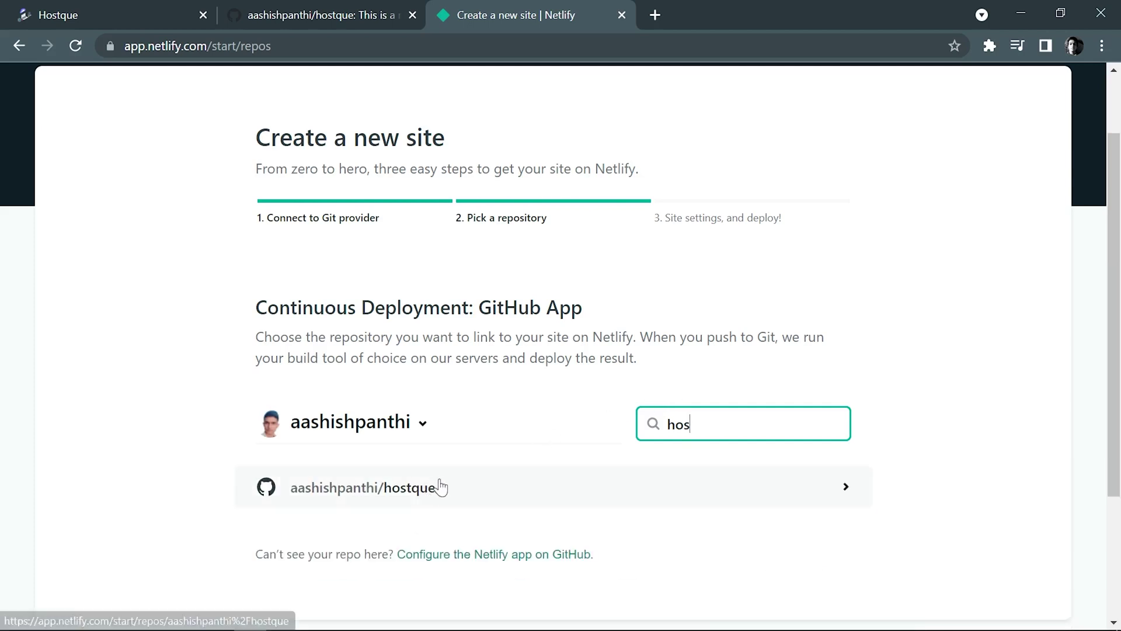
click(382, 502)
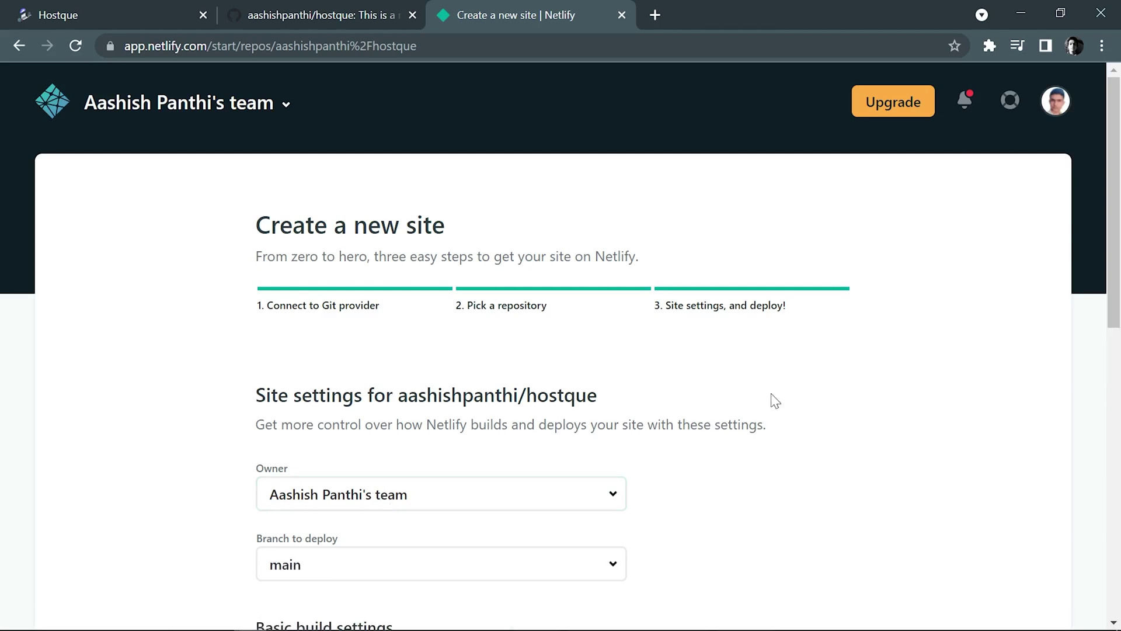
- Review the site settings, keep main as the branch to deploy with the build fields empty, and deploy the site
scroll(845, 344, down, 3)
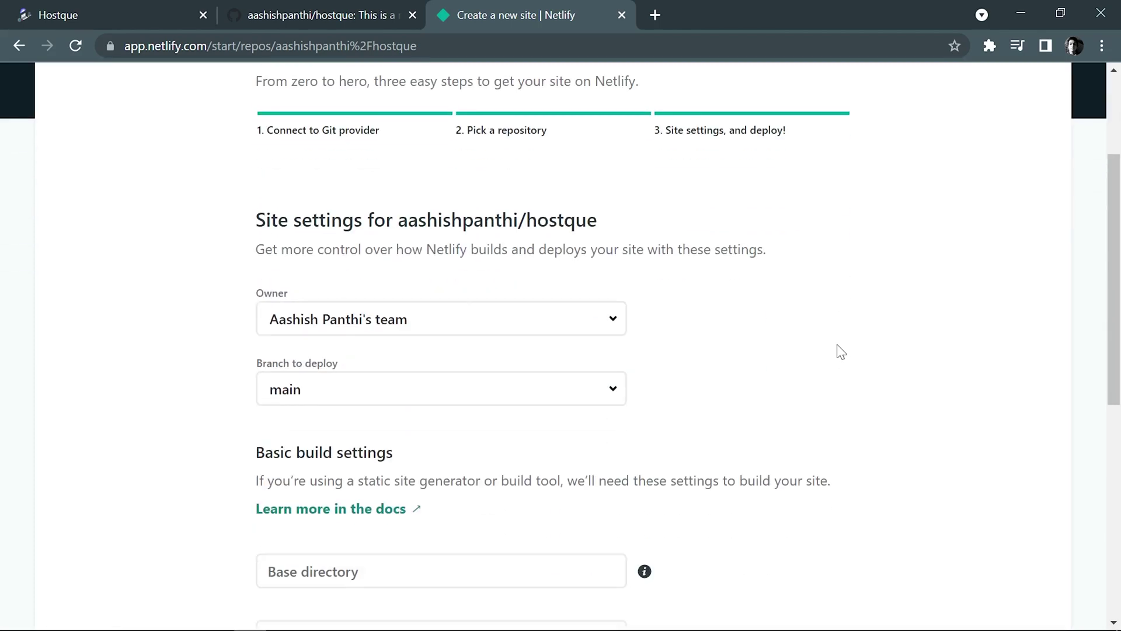
scroll(777, 354, down, 2)
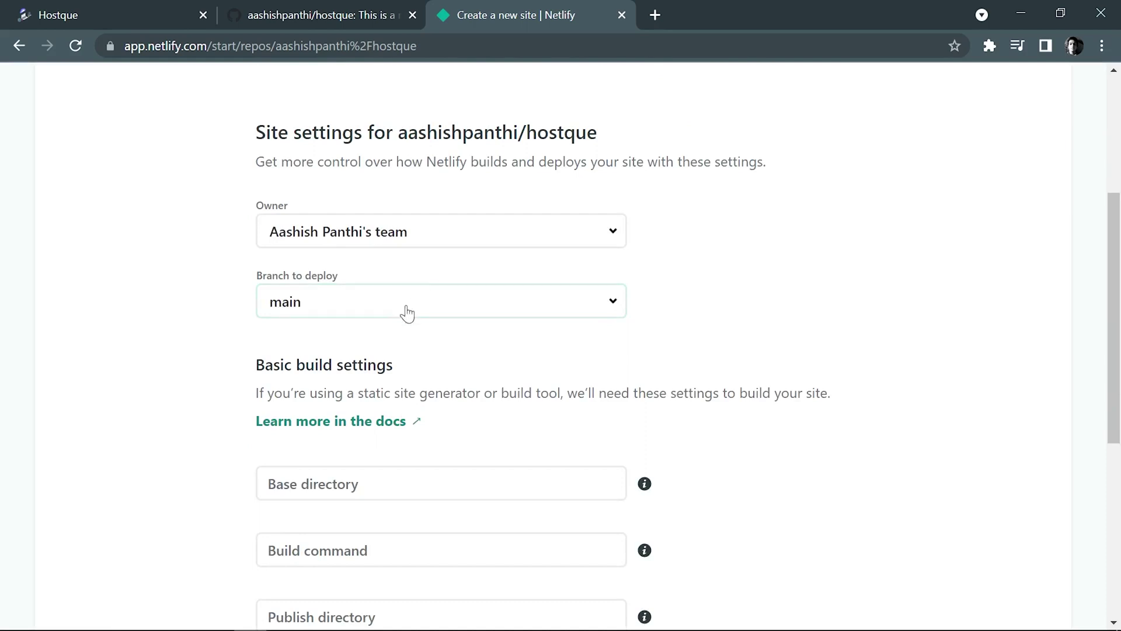
scroll(413, 378, down, 3)
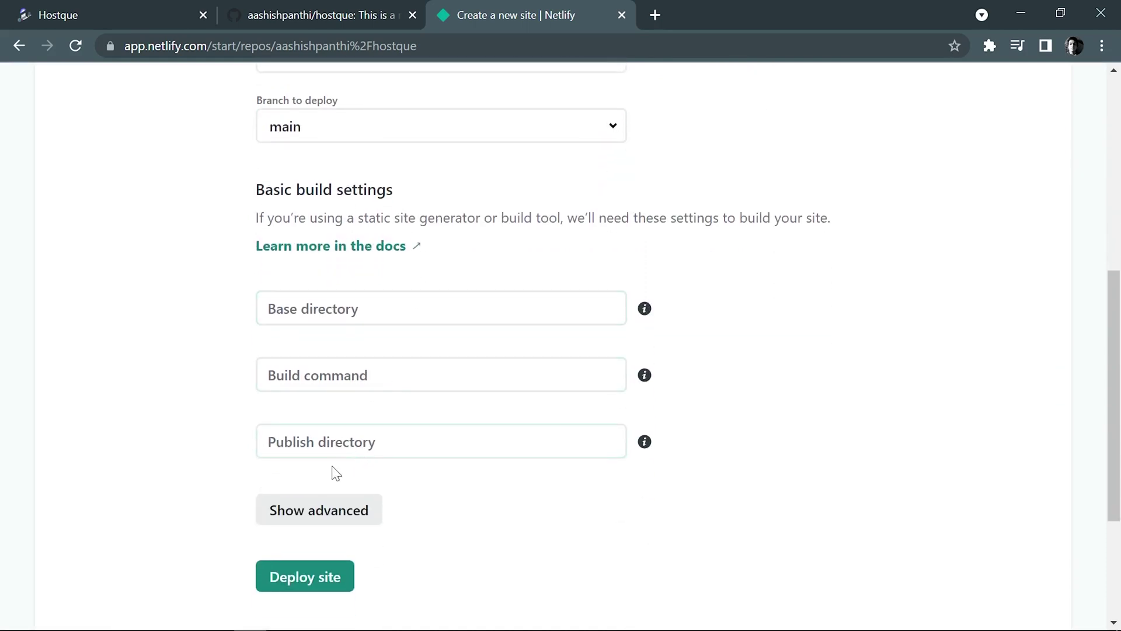
scroll(345, 569, down, 3)
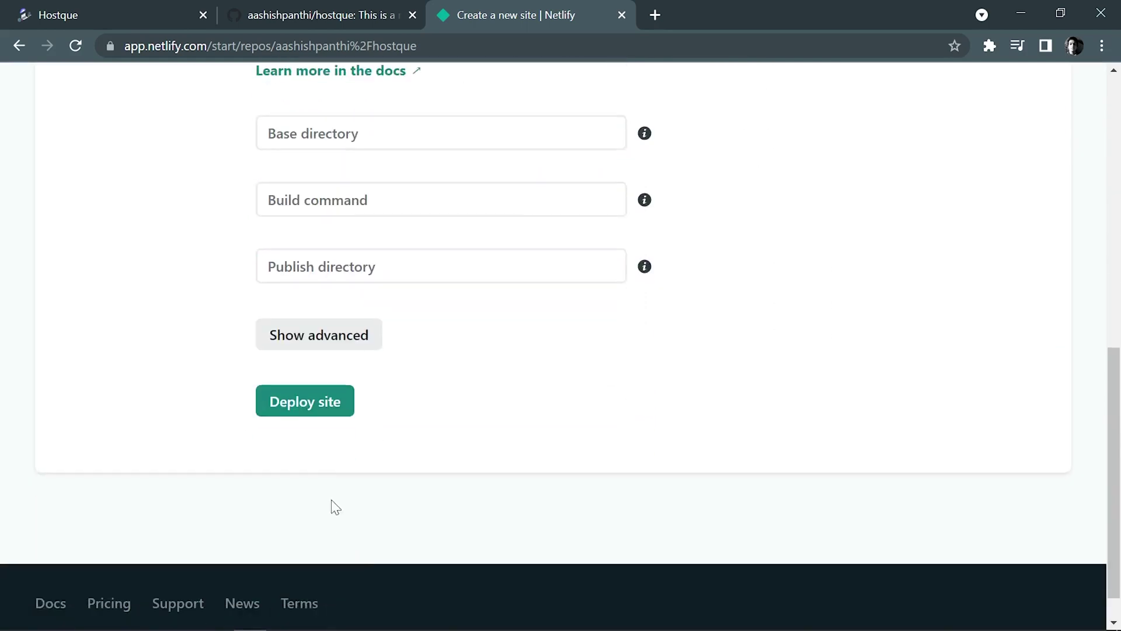
click(328, 403)
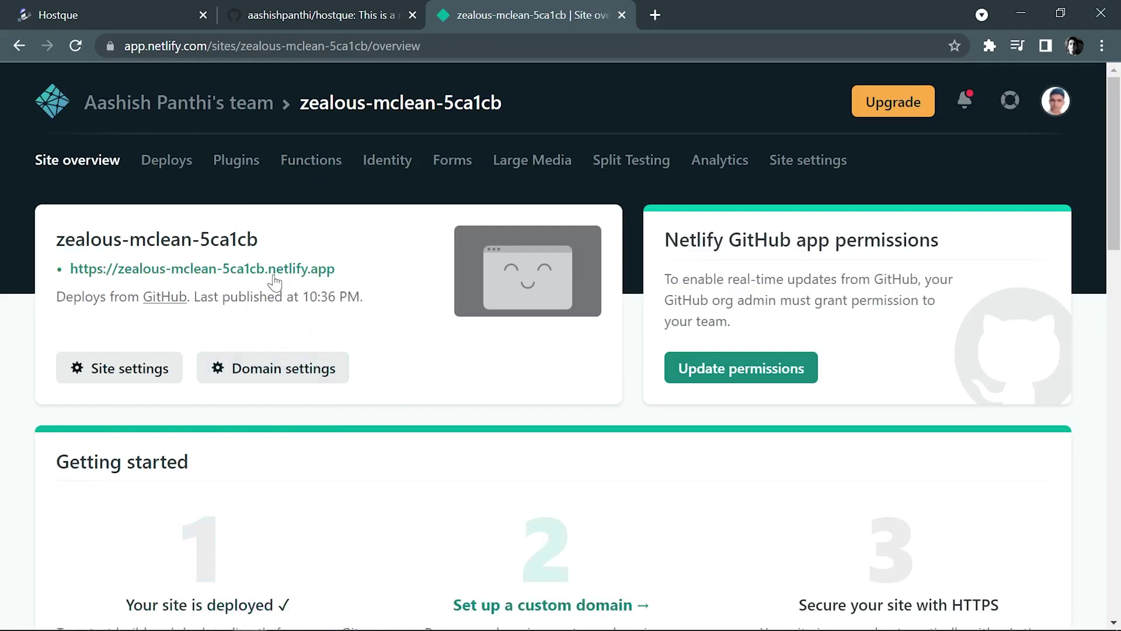
- Open the deployed site from its Netlify link, look through the whole home page, and examine the generated subdomain in its address
click(175, 269)
click(749, 8)
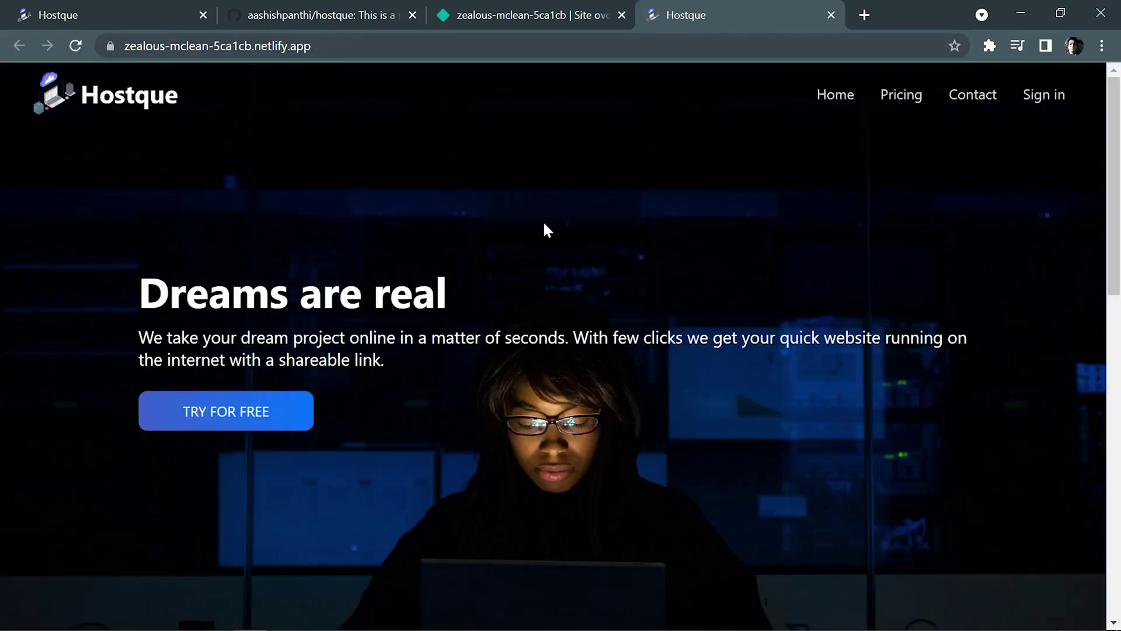
scroll(551, 380, down, 18)
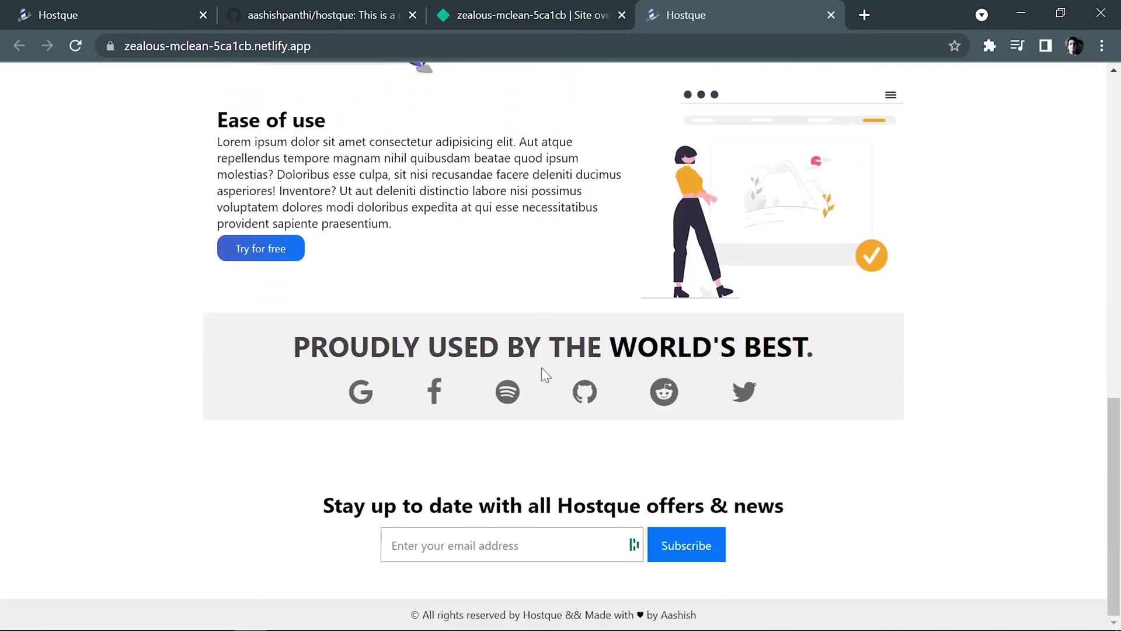
scroll(543, 370, up, 15)
scroll(510, 330, up, 3)
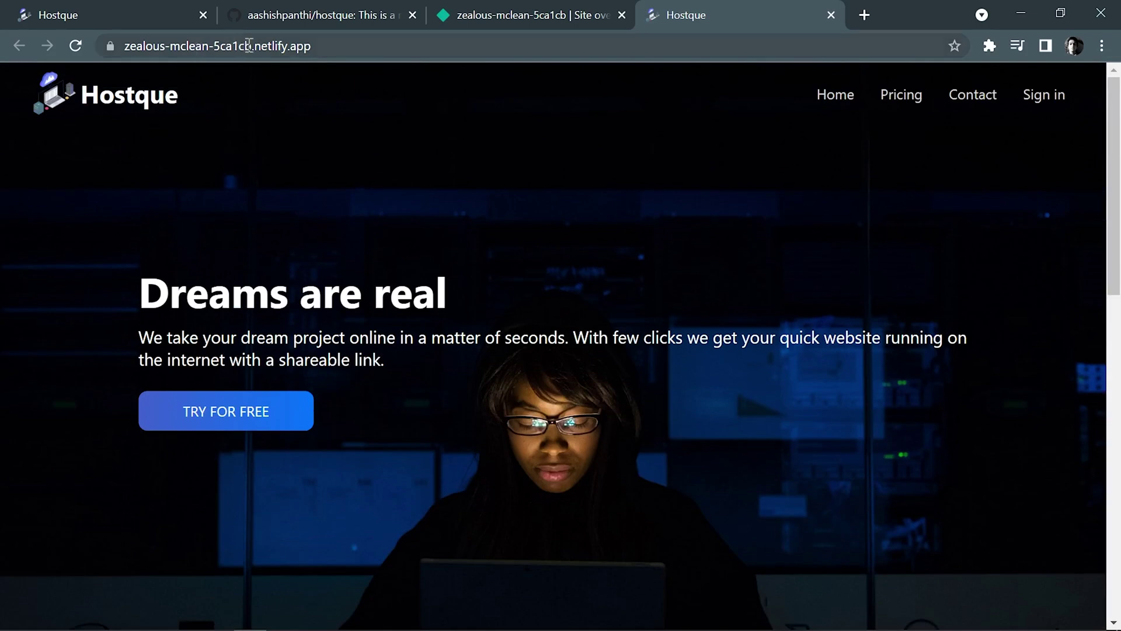
drag(255, 49, 70, 106)
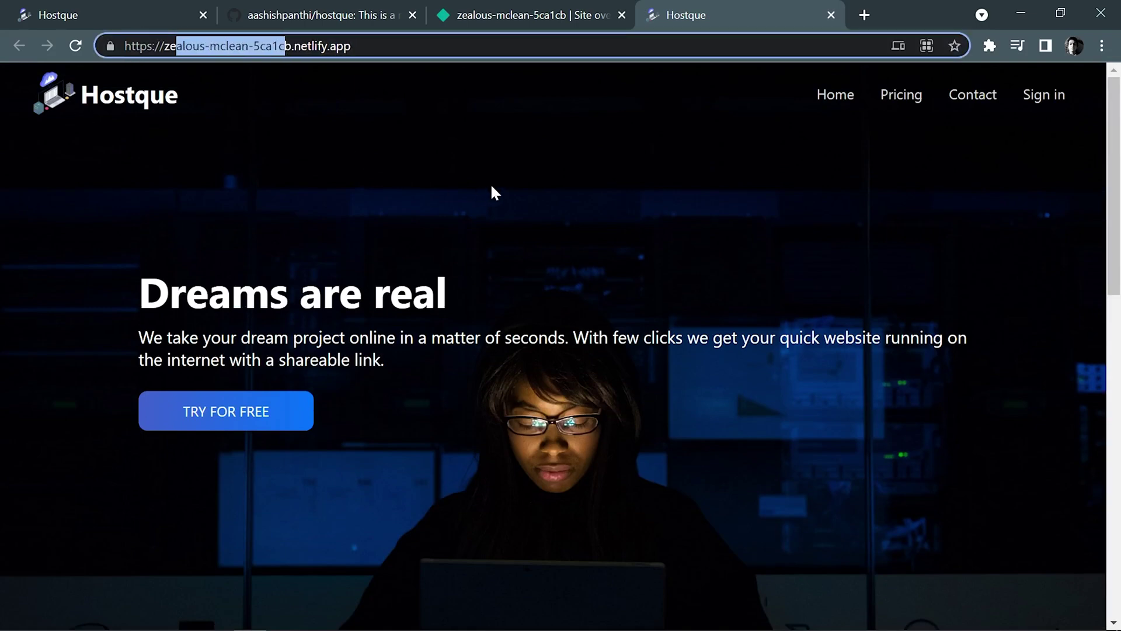
click(499, 166)
- In the site's domain settings on Netlify, change the site name to hostque and save it
click(517, 10)
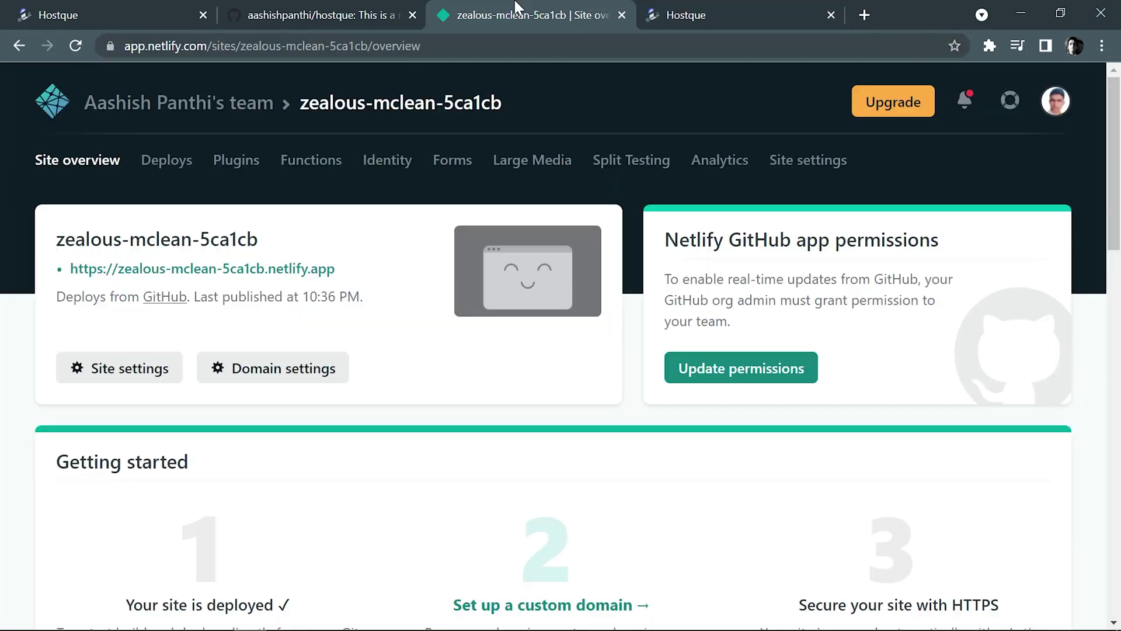
click(273, 373)
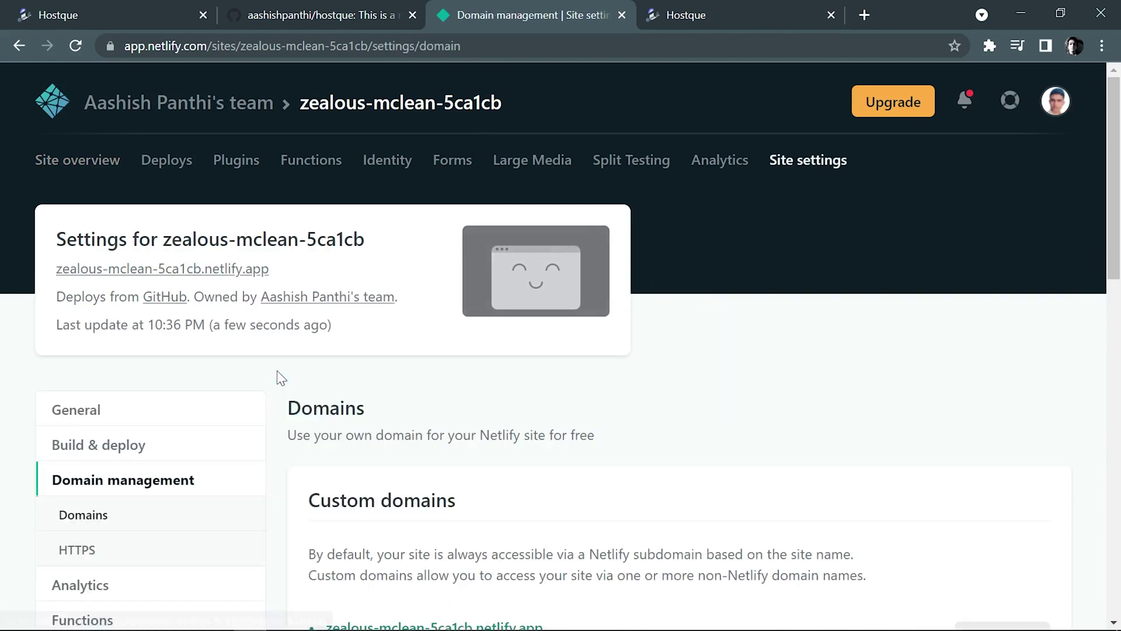
scroll(506, 403, down, 1)
scroll(506, 403, down, 4)
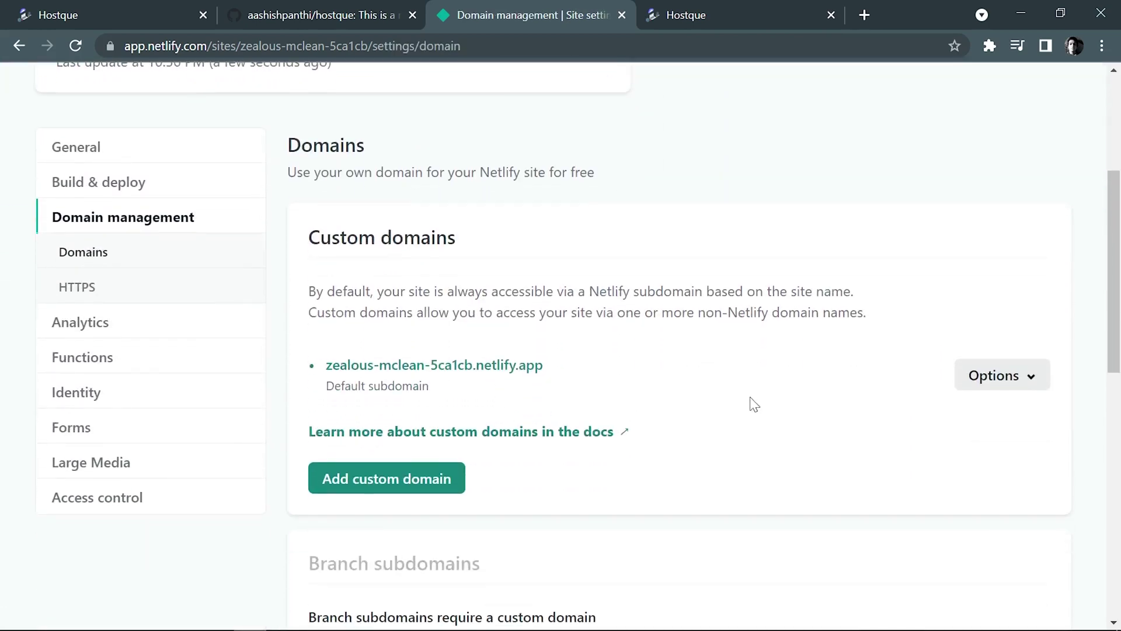
click(1026, 375)
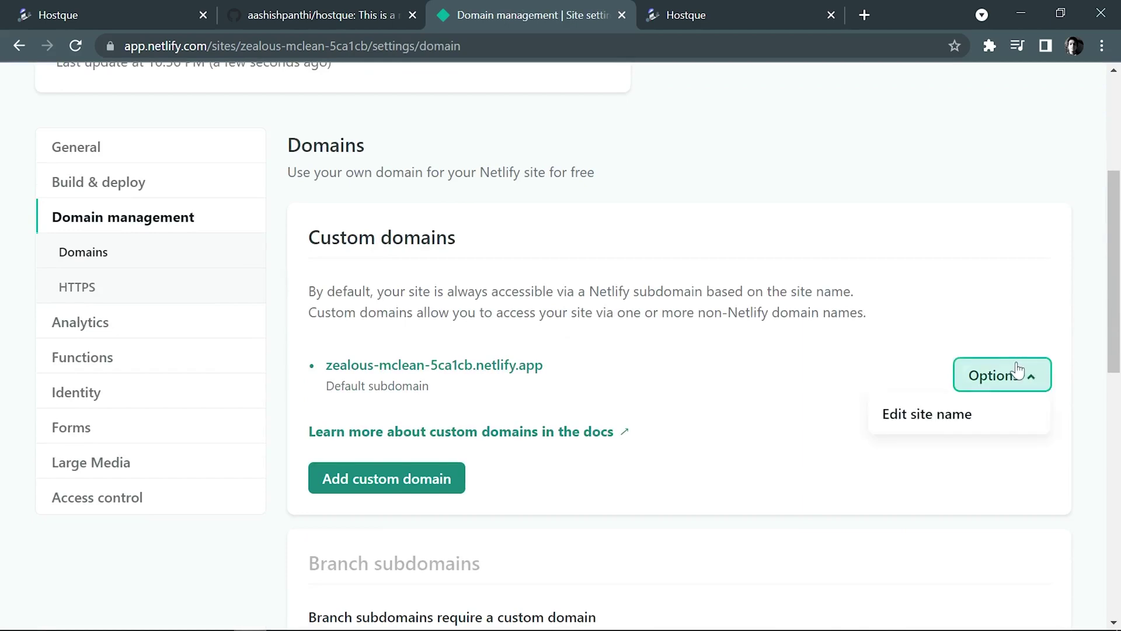
click(908, 412)
drag(493, 364, 330, 365)
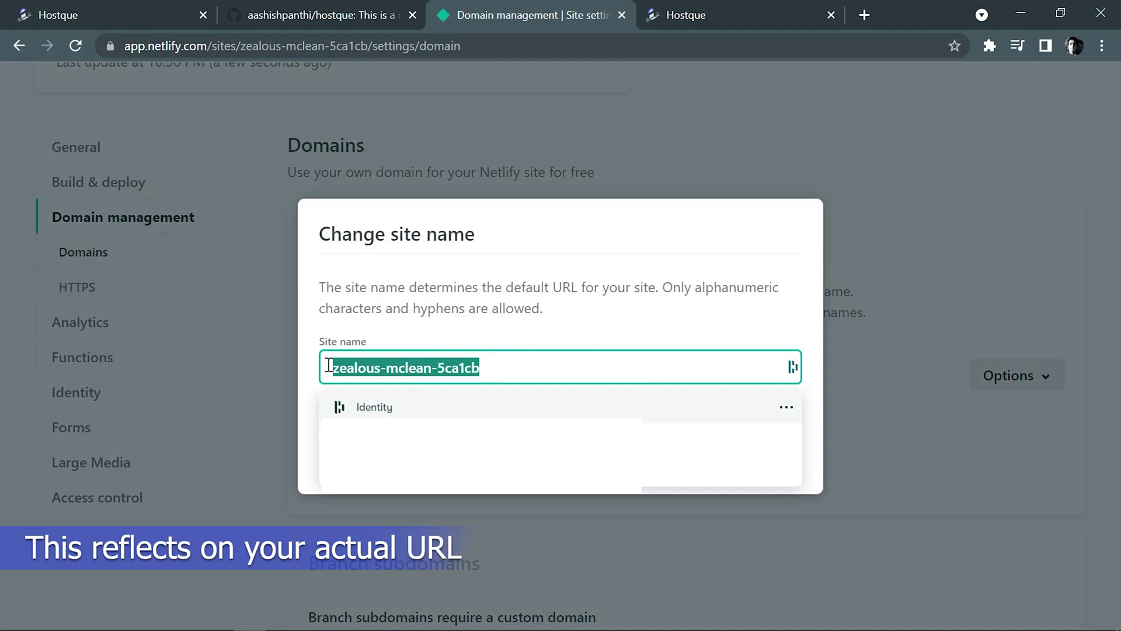
text(hostque)
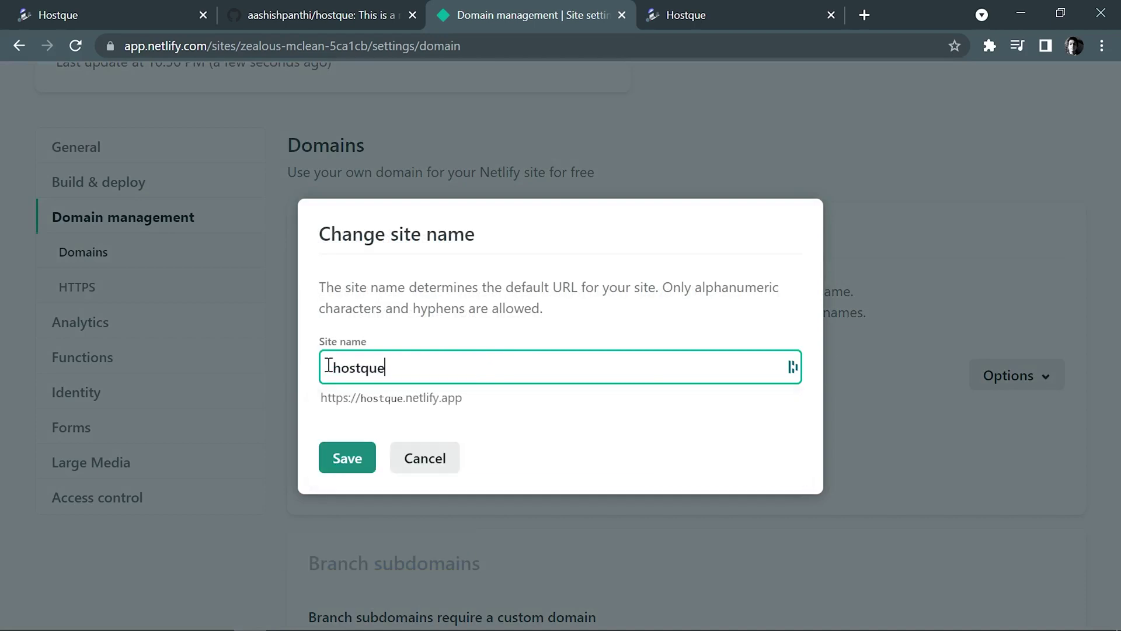
click(346, 457)
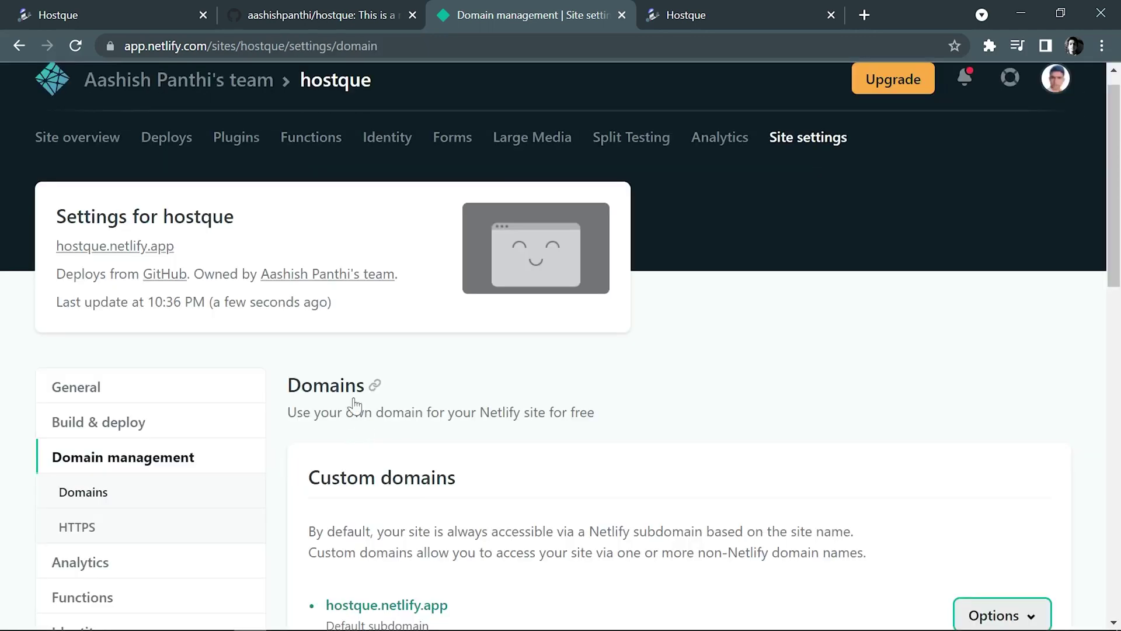
- Open the site at hostque.netlify.app, reload the page at the old zealous-mclean-5ca1cb address, and close that old page
click(96, 247)
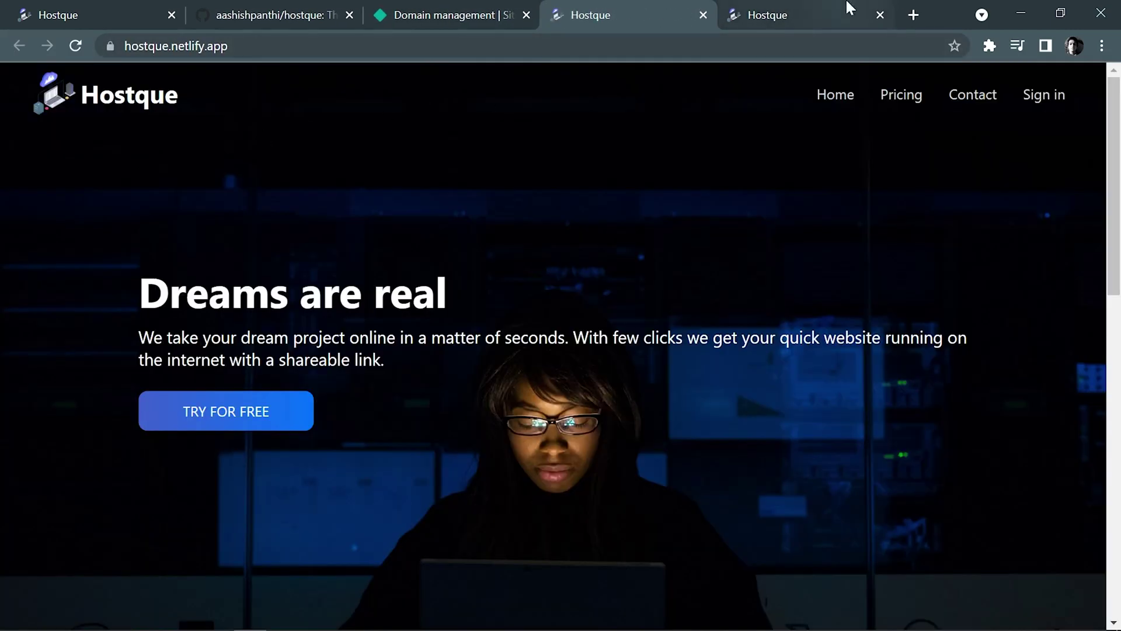
click(845, 9)
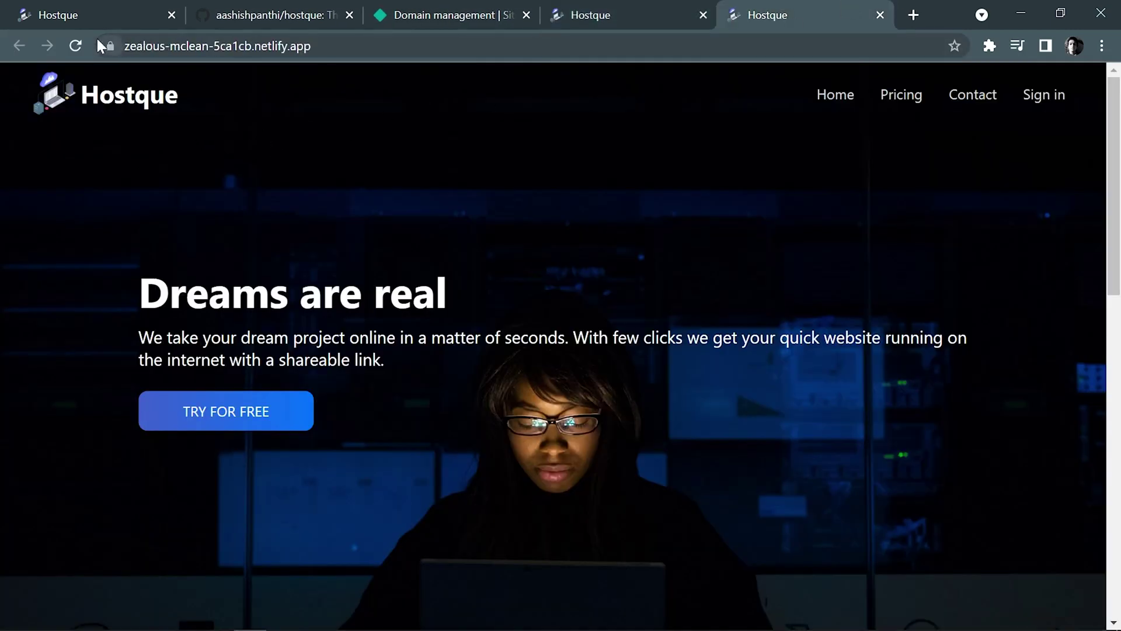
click(76, 44)
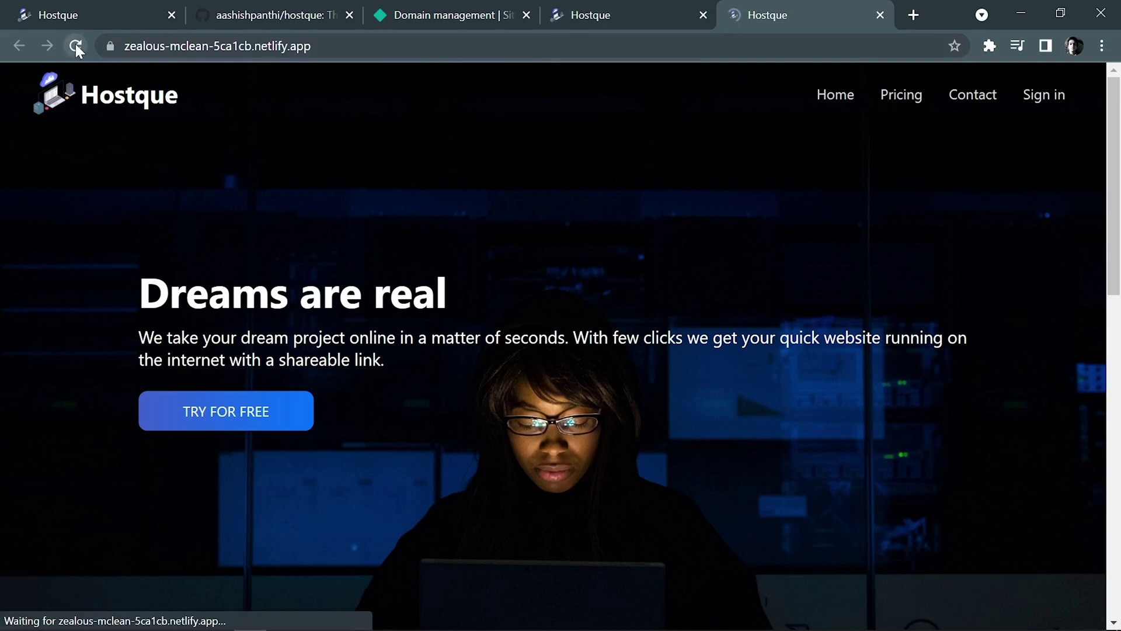
click(880, 16)
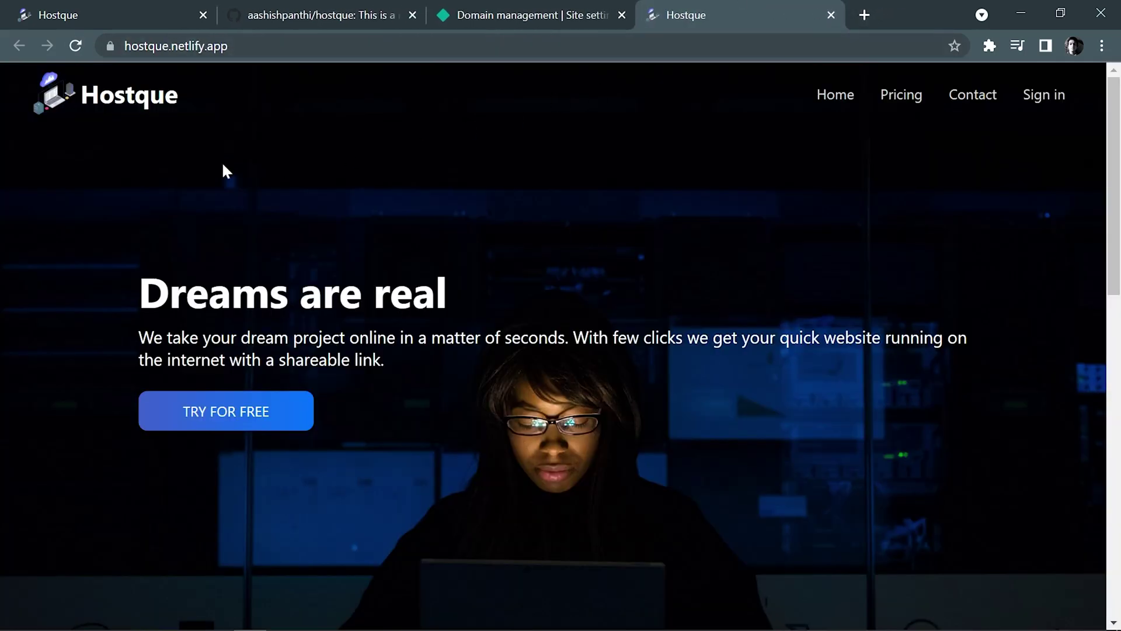
- Check the hostque.netlify.app address, open the site's Pricing page, and examine the /pricing.html part of its URL
click(230, 40)
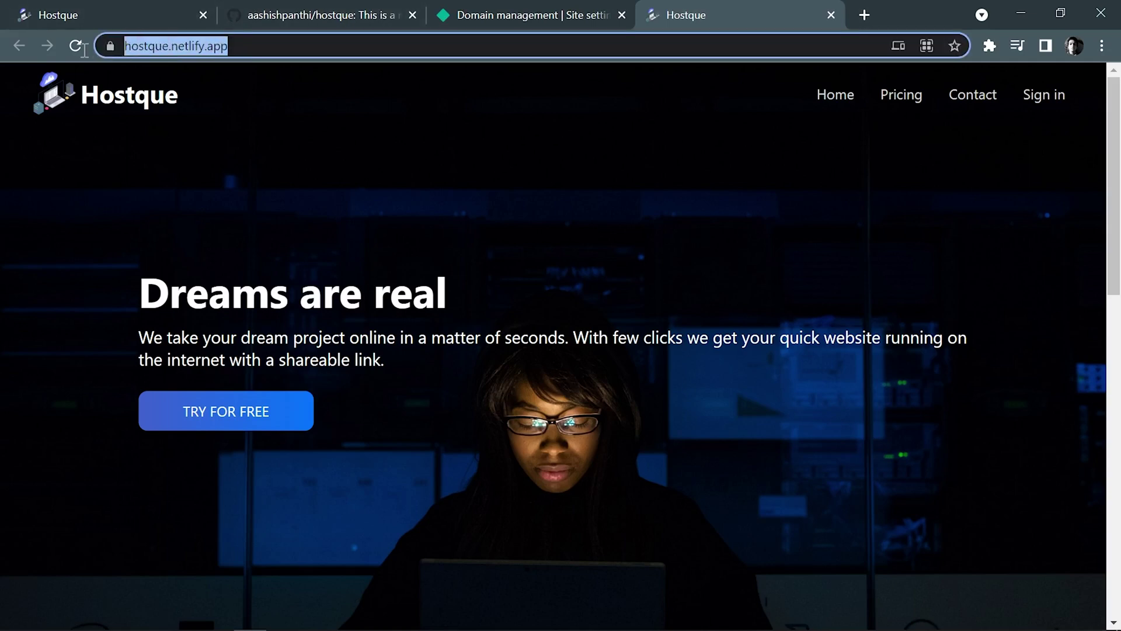
click(277, 210)
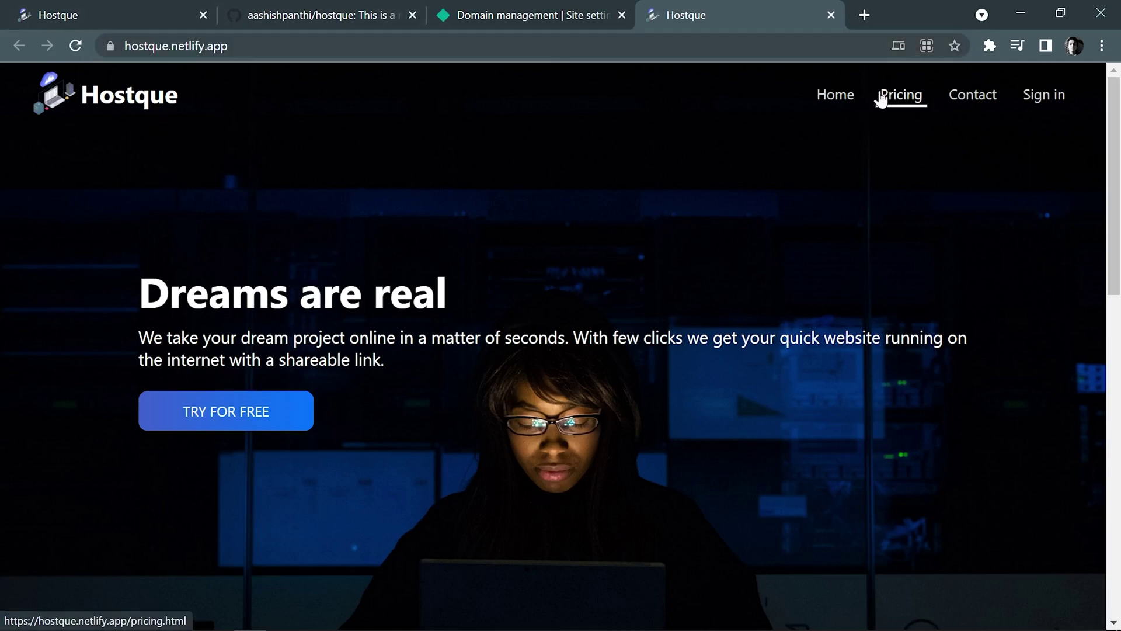
click(901, 96)
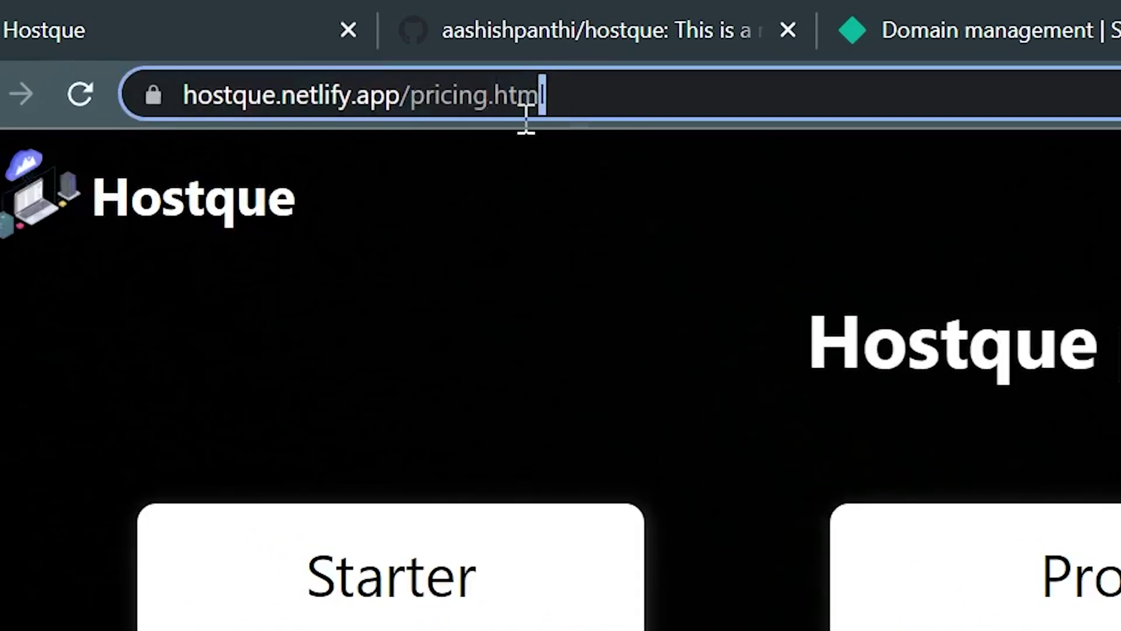
drag(291, 52, 227, 62)
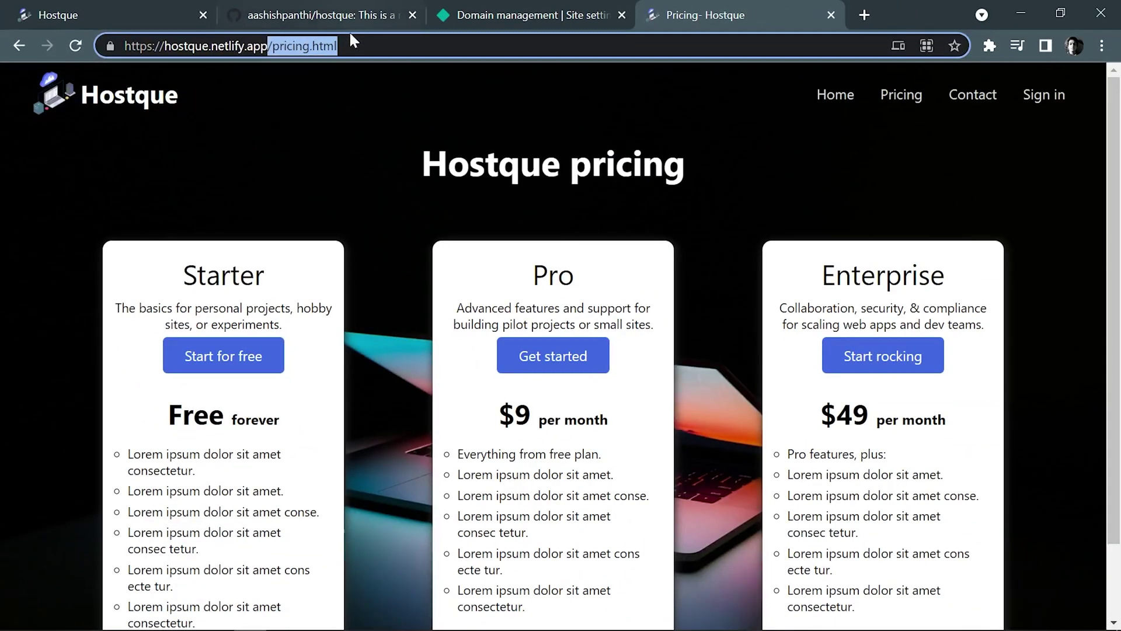
- Remove .html from the Pricing page's address and load hostque.netlify.app/pricing
click(694, 95)
double_click(321, 47)
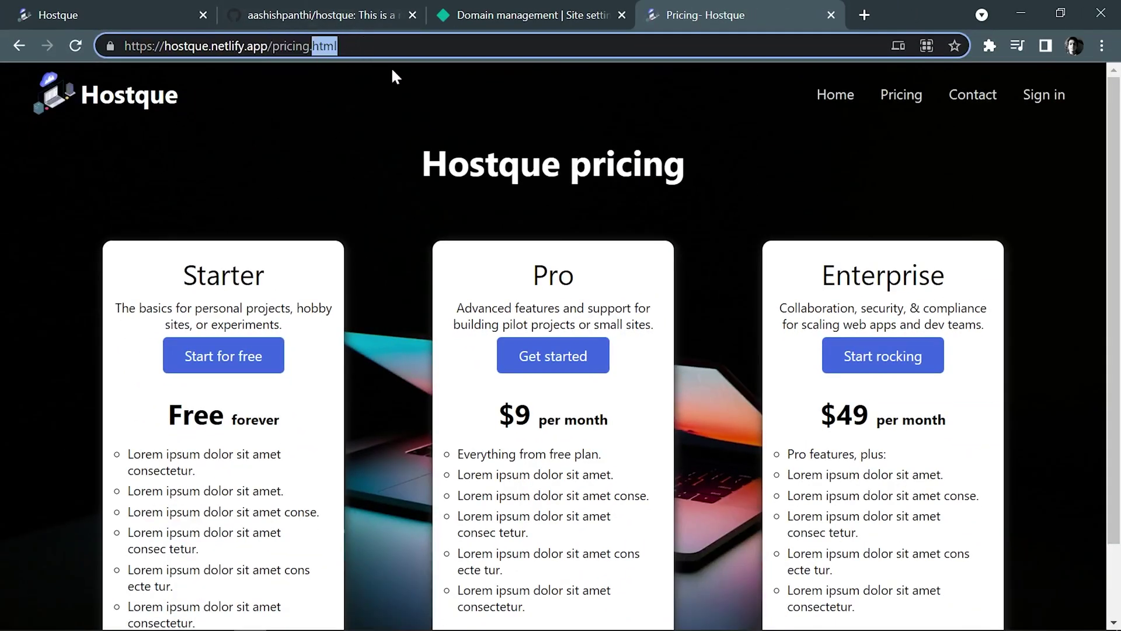
key(BackSpace)
key(BackSpace)
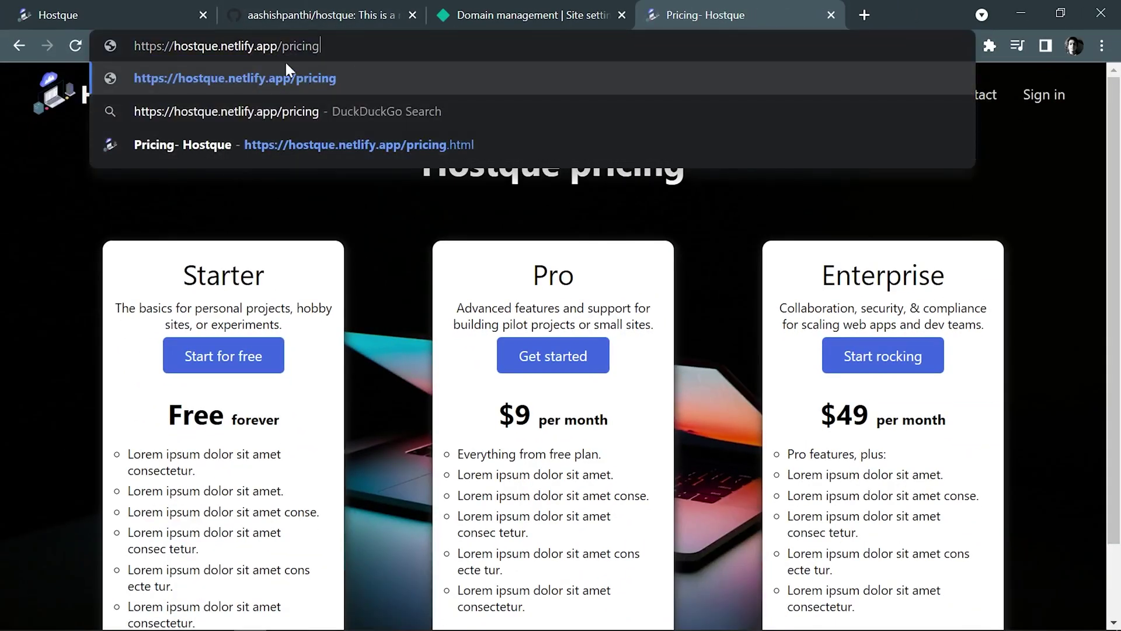
key(Return)
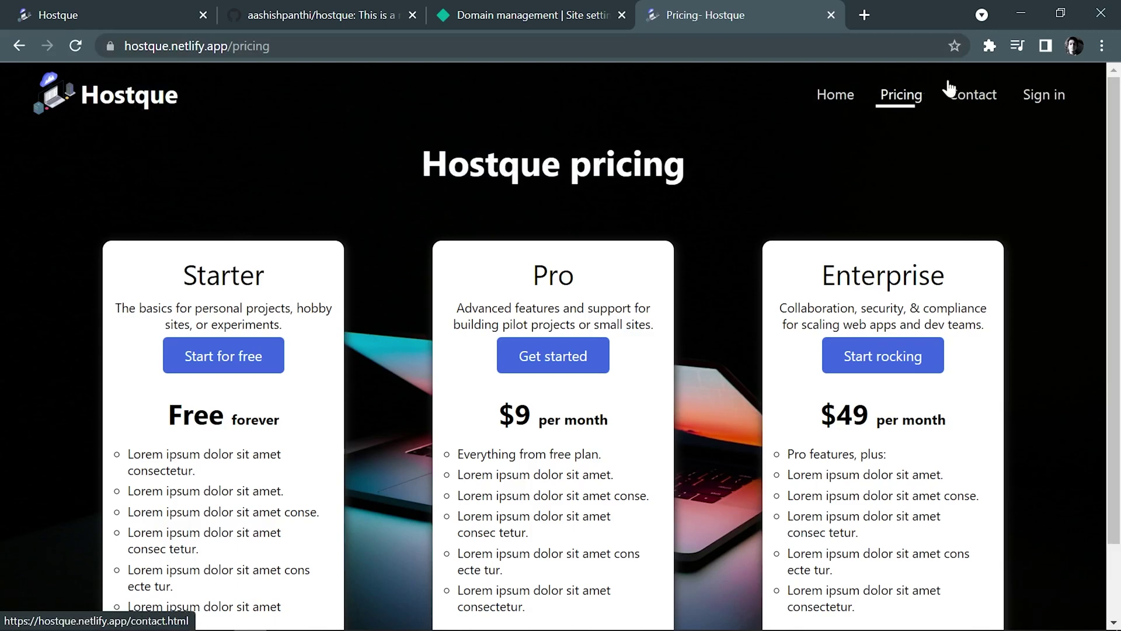
- Open the live site's Contact page and examine the .html ending of its URL
click(972, 95)
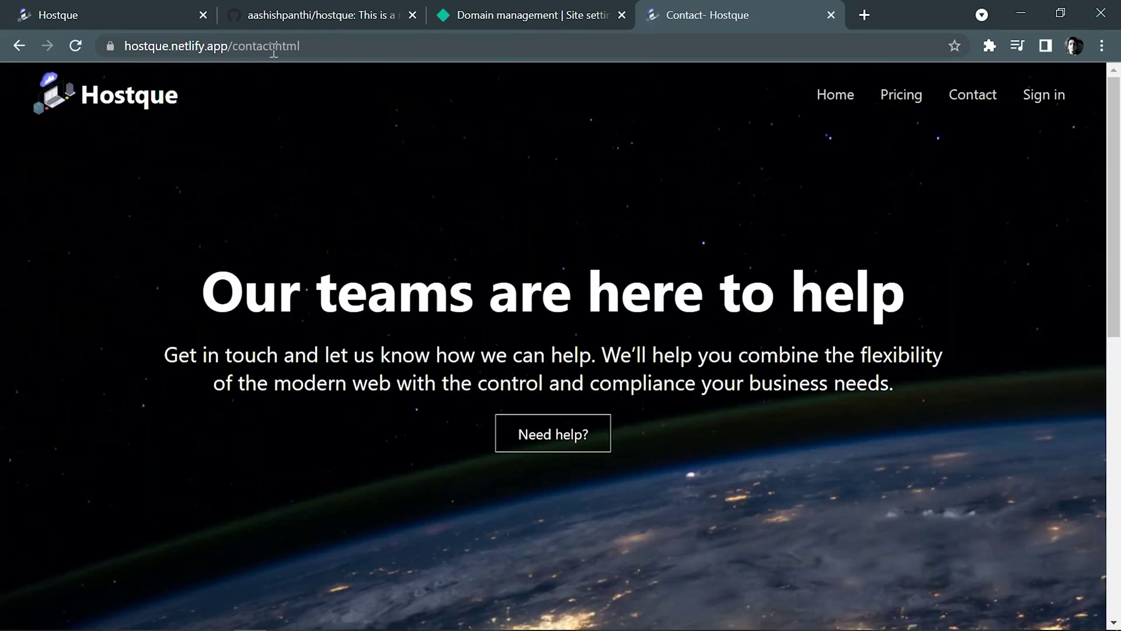
double_click(274, 47)
click(485, 166)
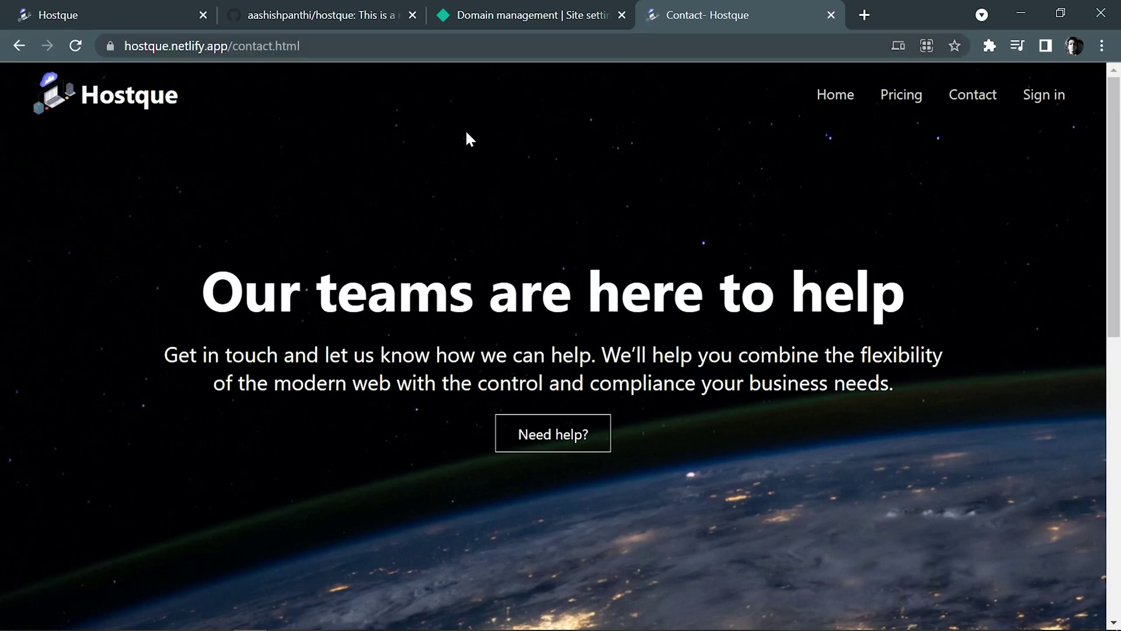
- In the site's build and deploy settings on Netlify, open the Asset optimization options under Post processing for editing
click(507, 11)
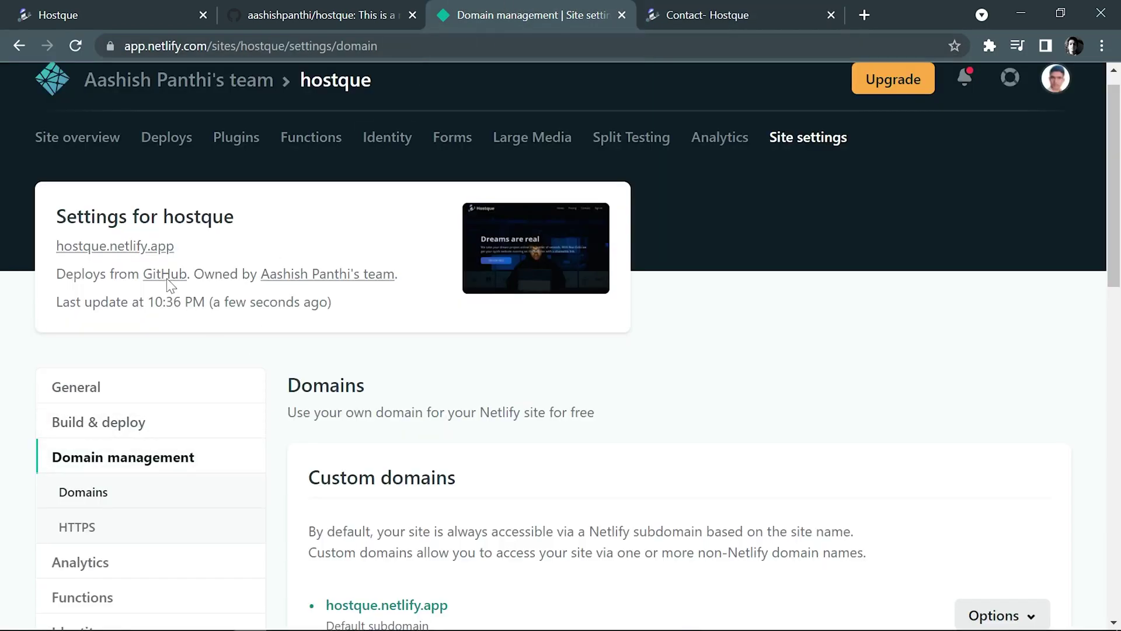
scroll(327, 365, up, 1)
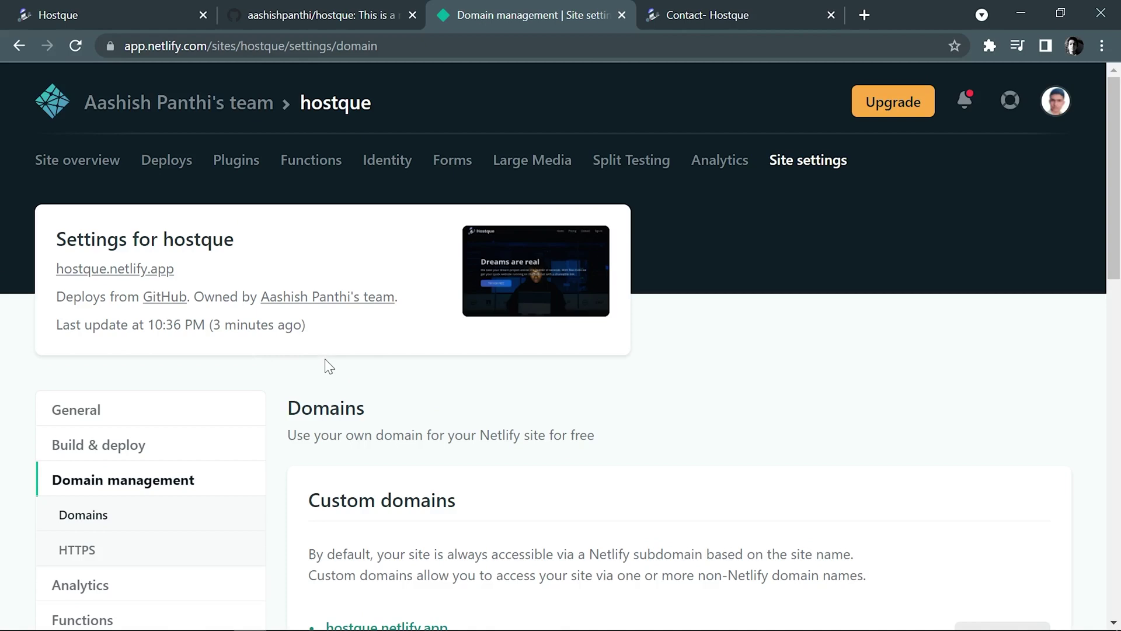
click(122, 446)
scroll(436, 439, down, 1)
scroll(436, 440, down, 20)
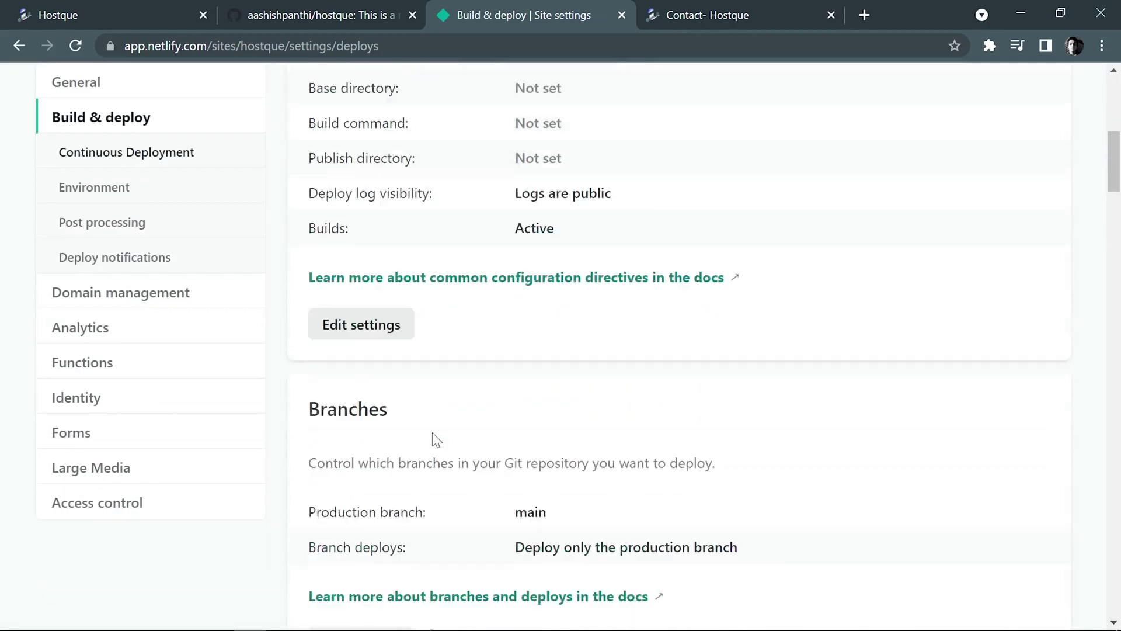
scroll(427, 417, down, 12)
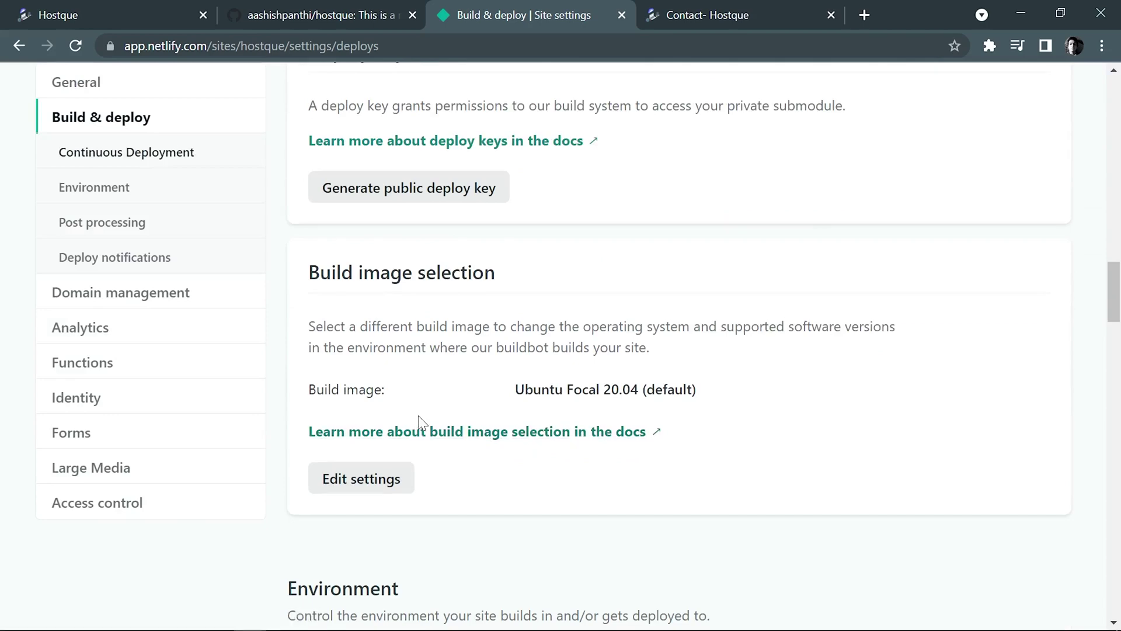
scroll(437, 351, down, 15)
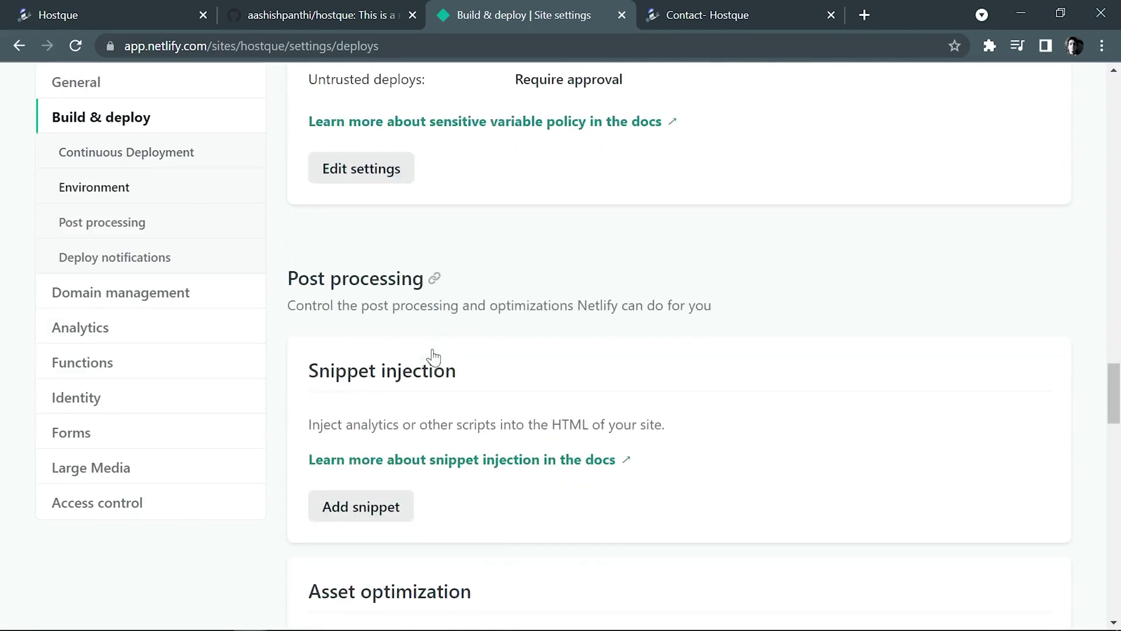
scroll(431, 353, down, 4)
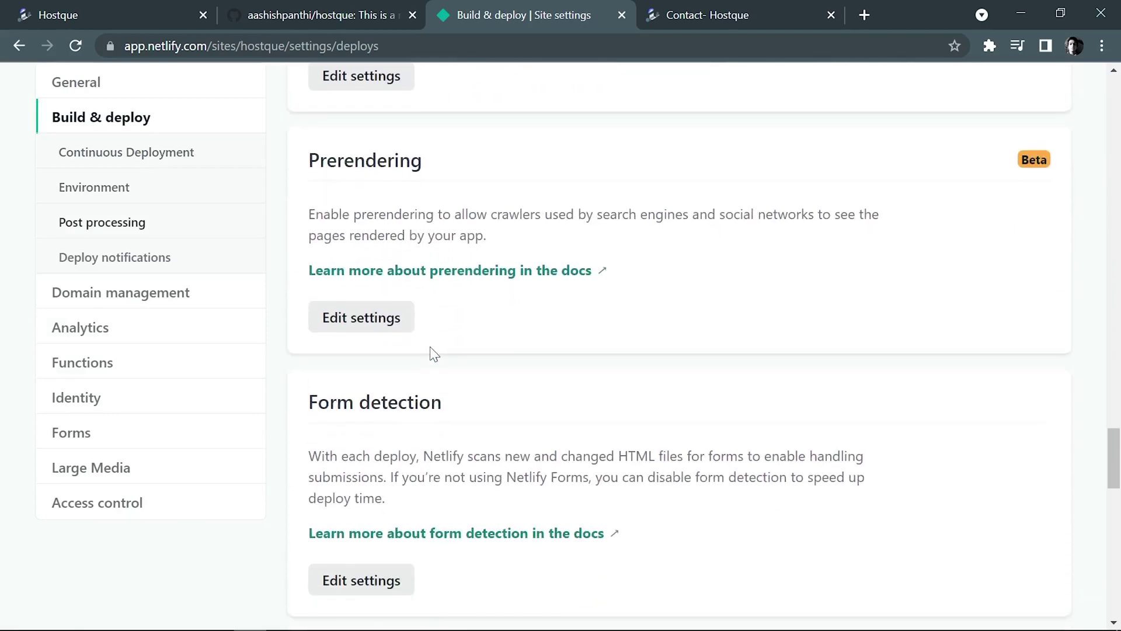
scroll(431, 353, up, 5)
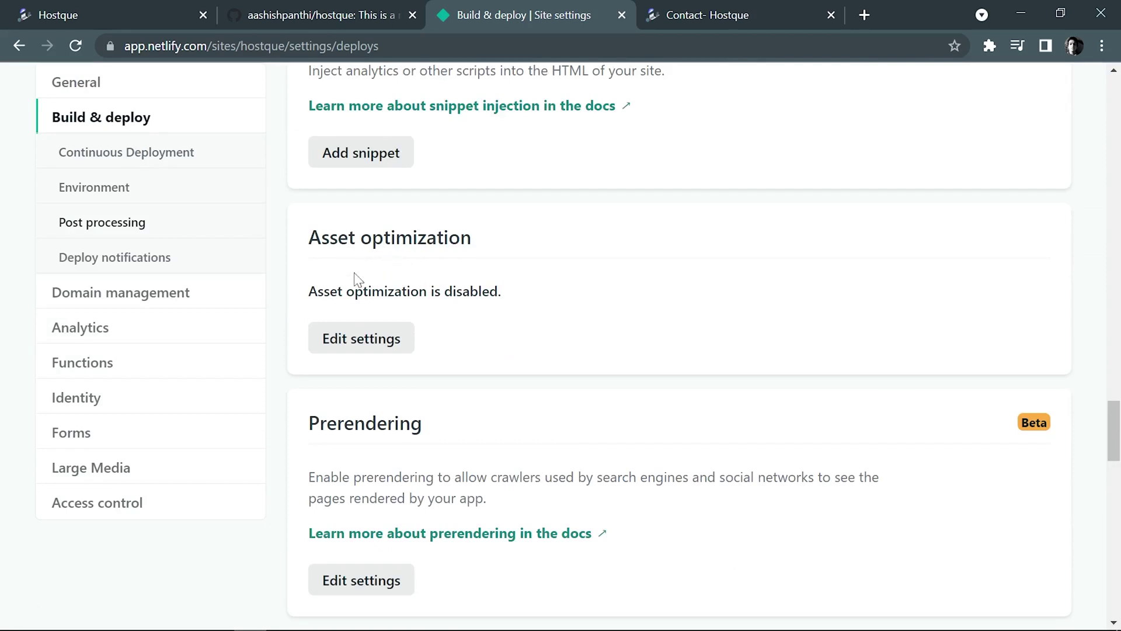
click(392, 337)
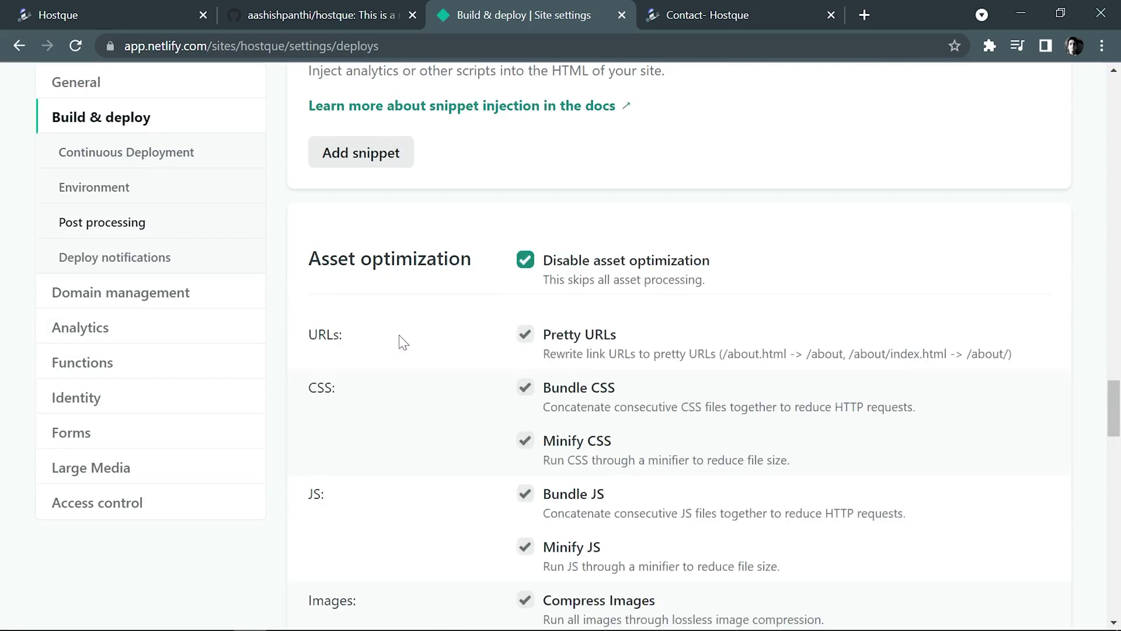
- Examine the Pretty URLs description and the CSS, JS and image options, and save the asset optimization settings
scroll(517, 350, down, 1)
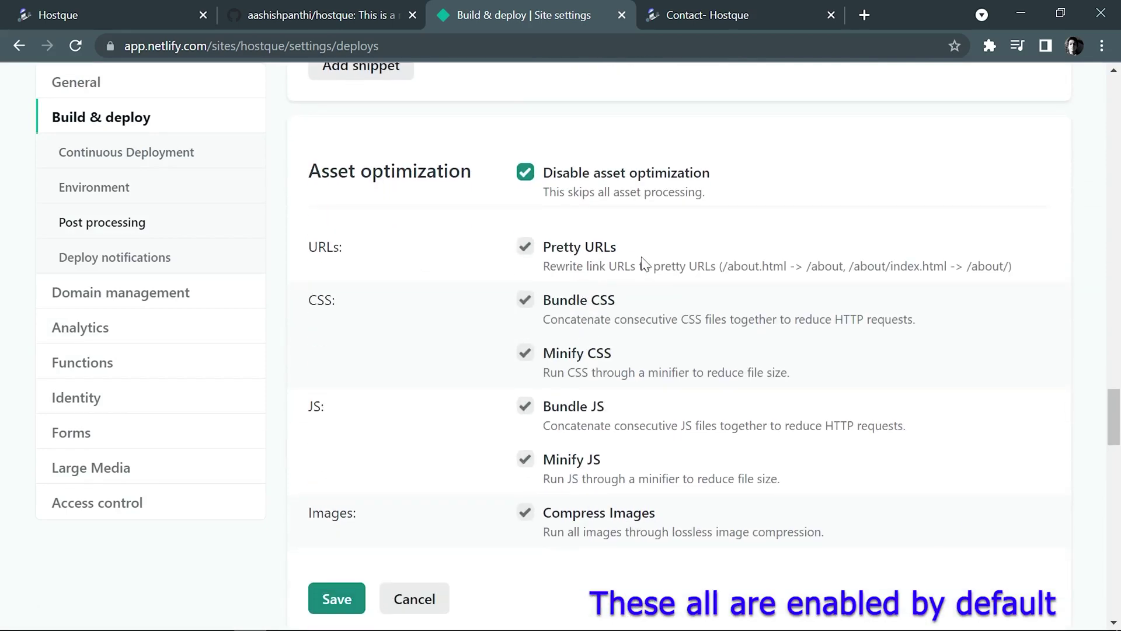
scroll(644, 264, up, 5)
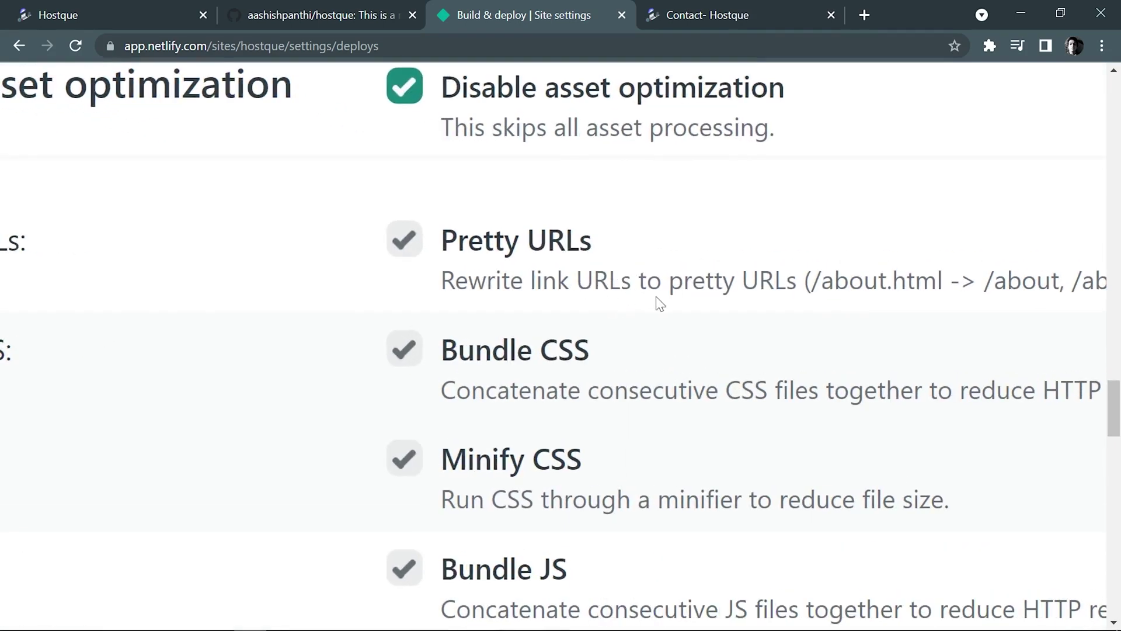
scroll(659, 304, right, 5)
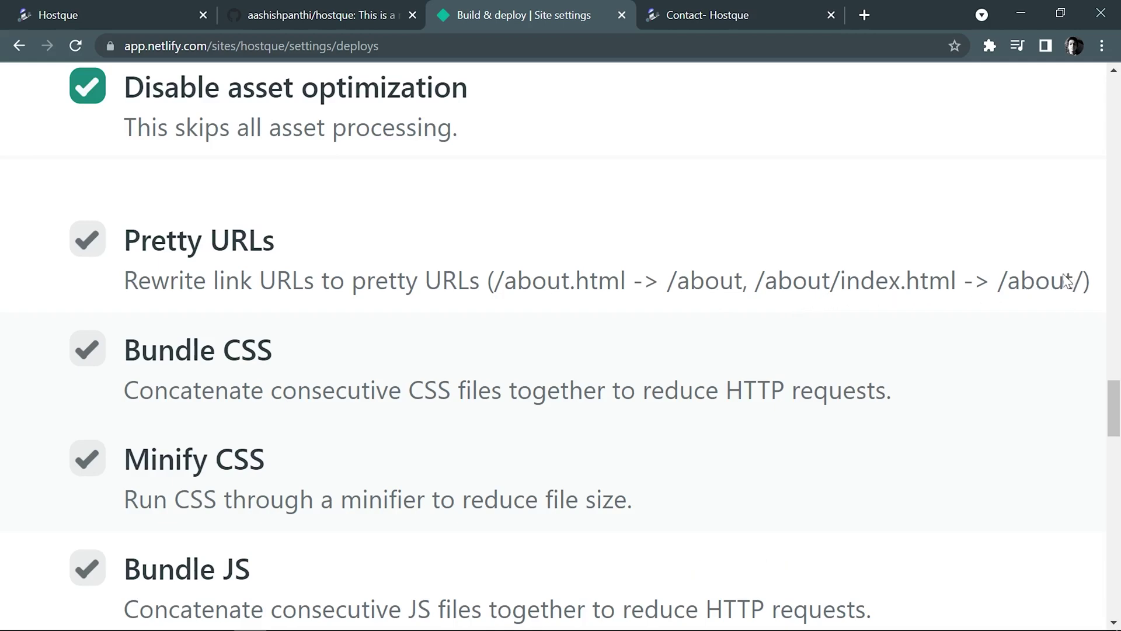
key(ctrl+minus)
key(ctrl+minus)
key(ctrl+minus)
key(ctrl+minus)
key(ctrl+minus)
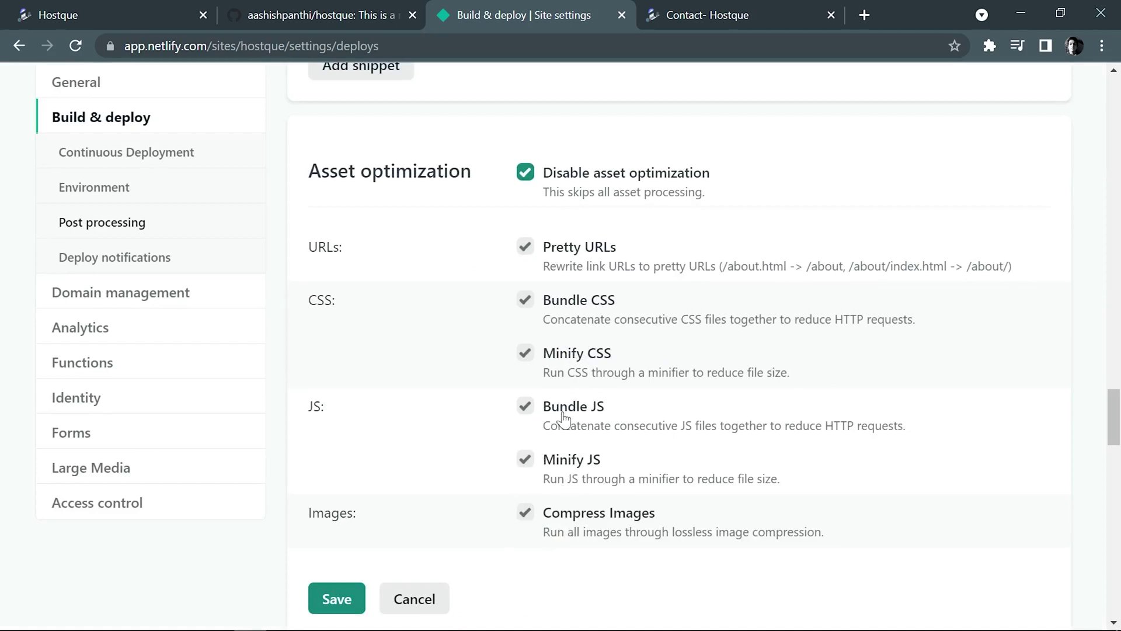
click(334, 591)
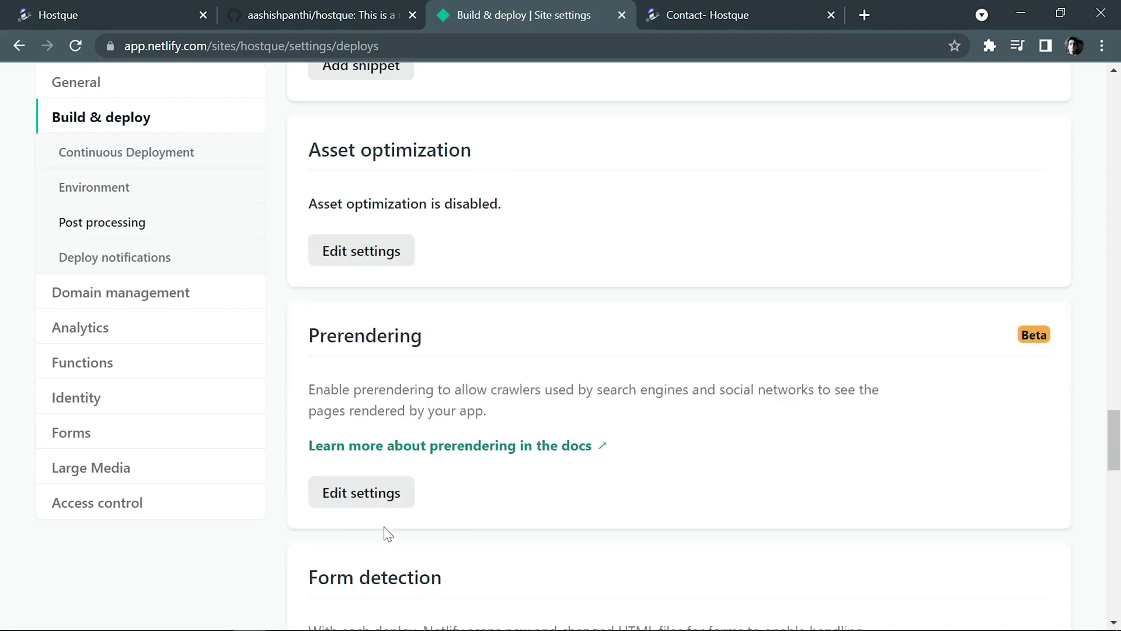
- Reload the Contact page on the live Hostque site and go to its home page
click(721, 15)
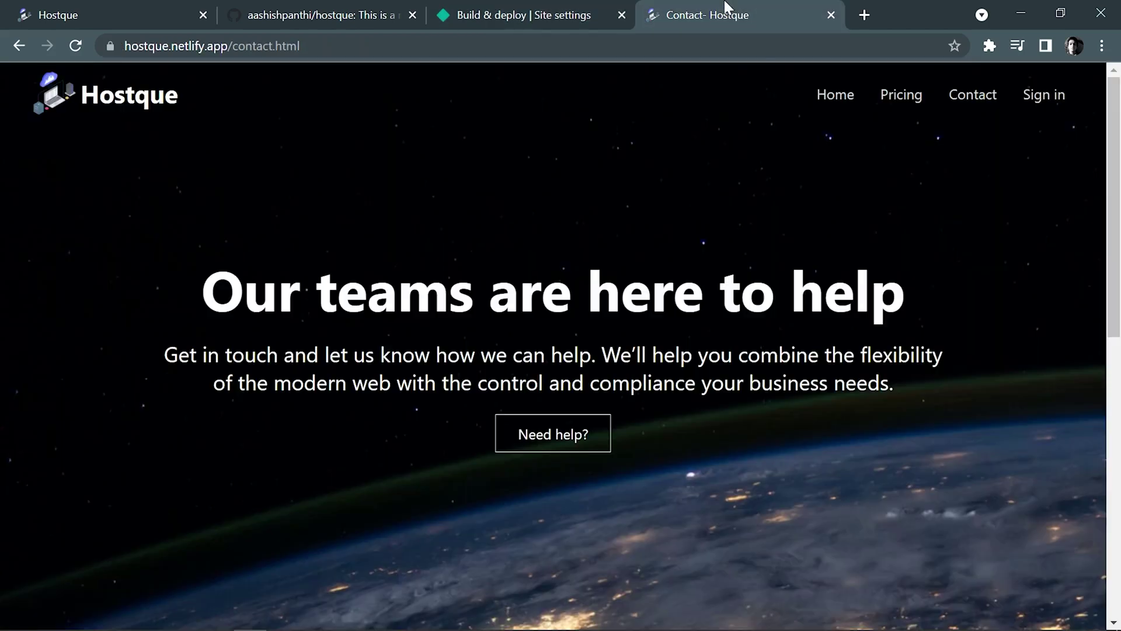
click(76, 45)
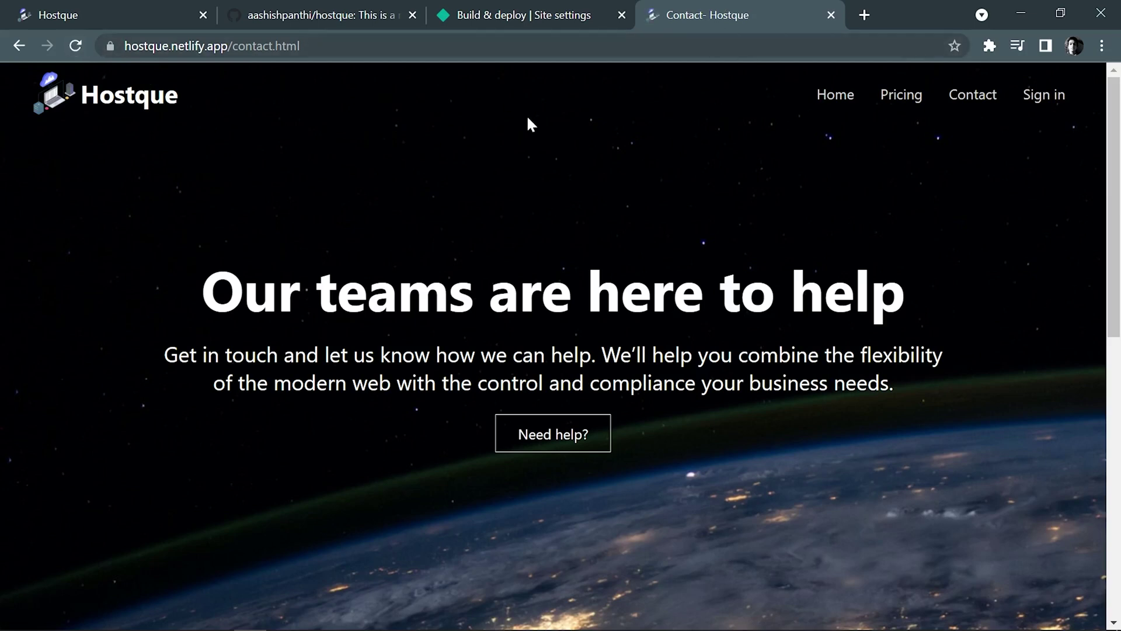
click(832, 102)
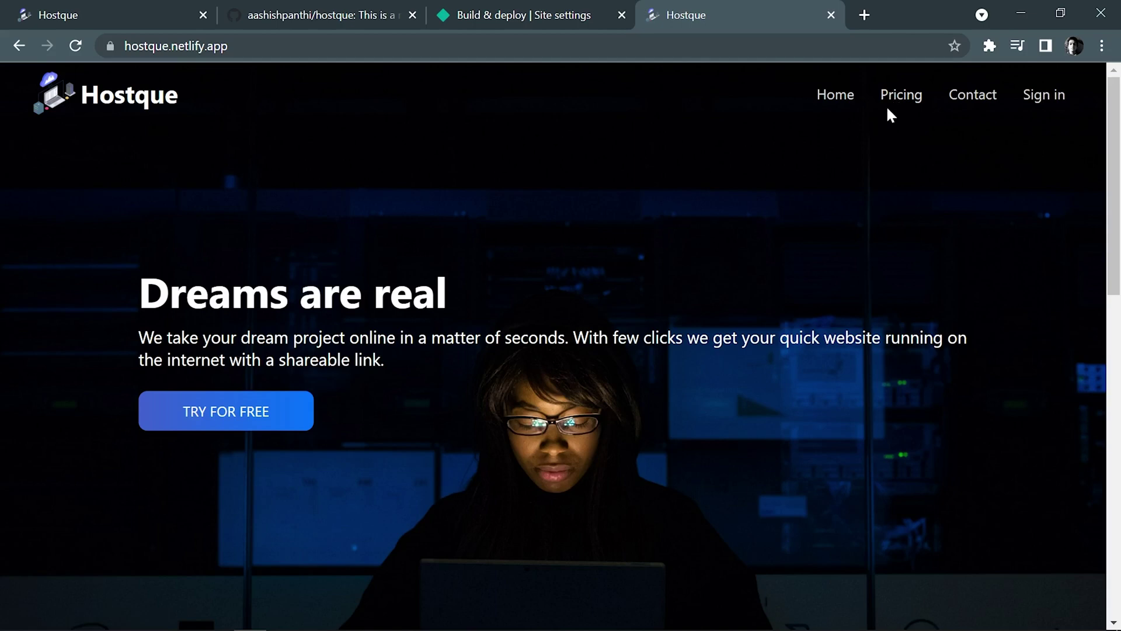
- Check the local copy's address, 127.0.0.1:5500, and return to the live home page
click(88, 15)
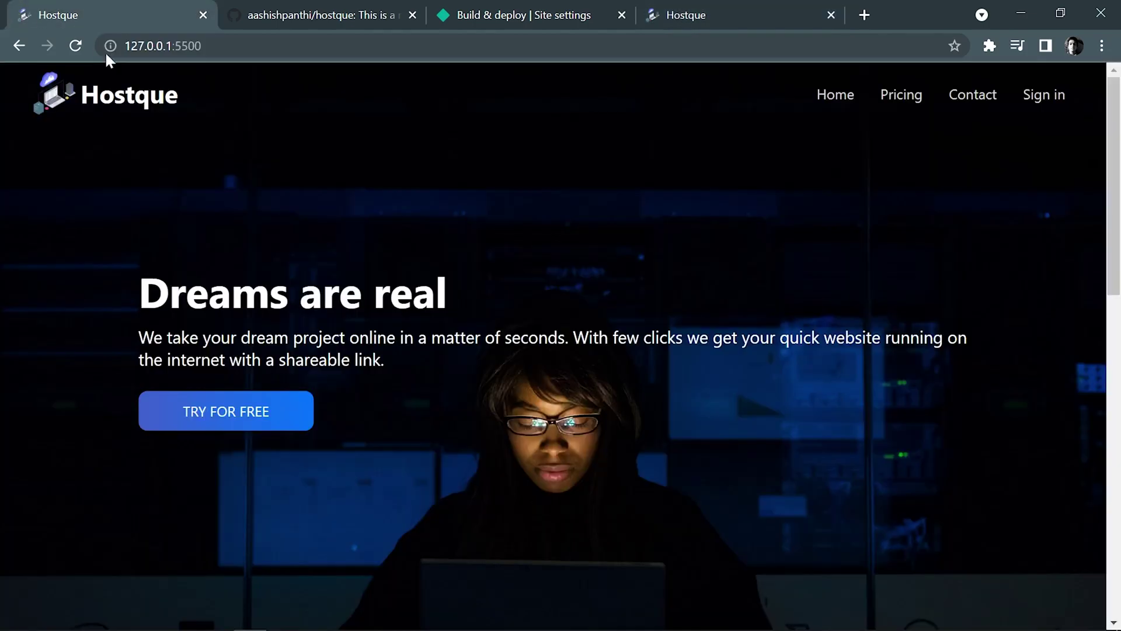
click(212, 48)
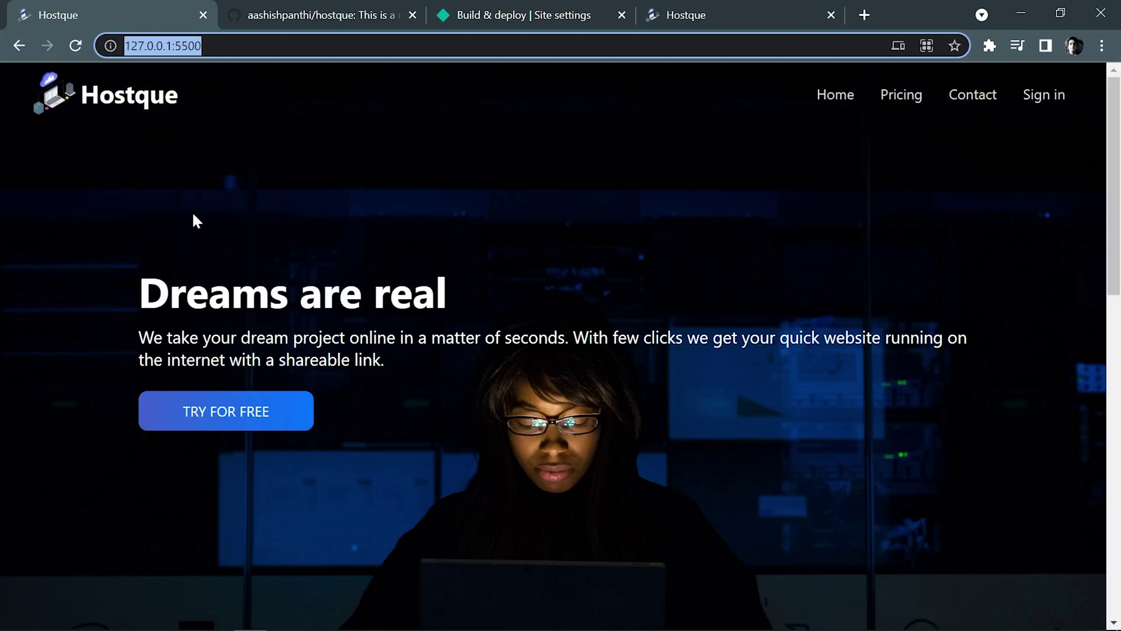
click(688, 7)
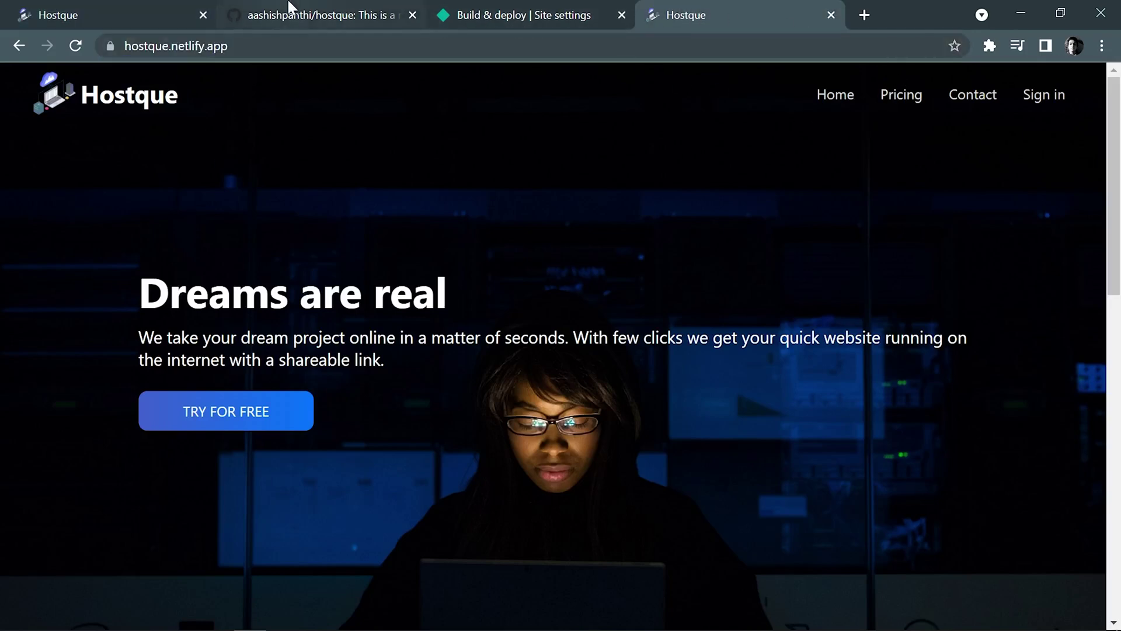
- Switch to the hostque repository on GitHub and open index.html for editing
click(288, 12)
scroll(181, 440, down, 3)
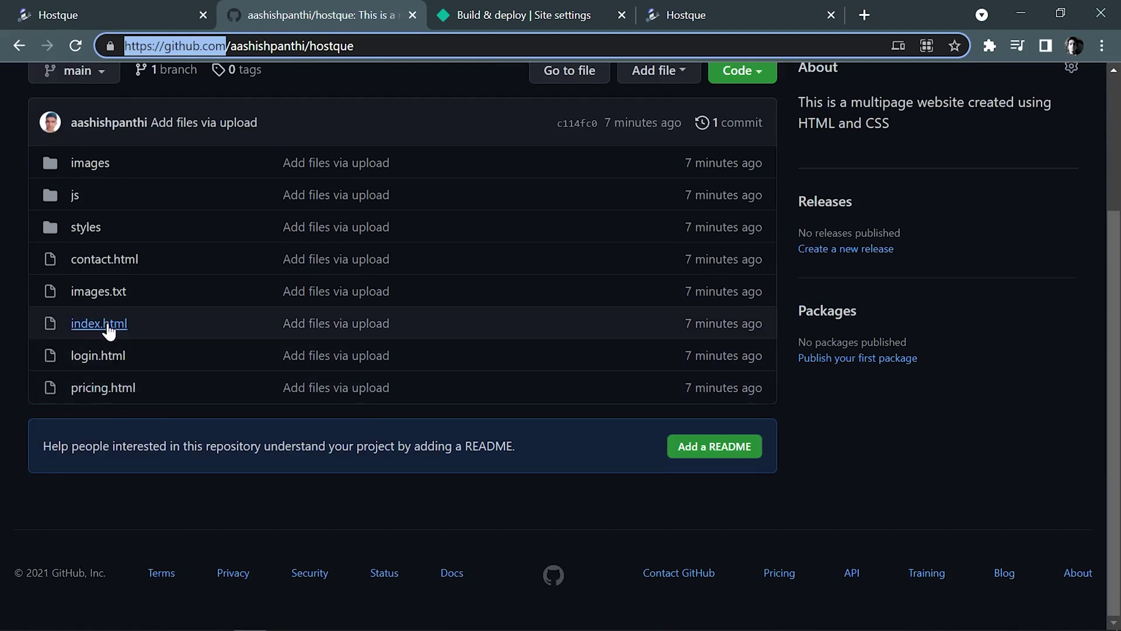
click(120, 323)
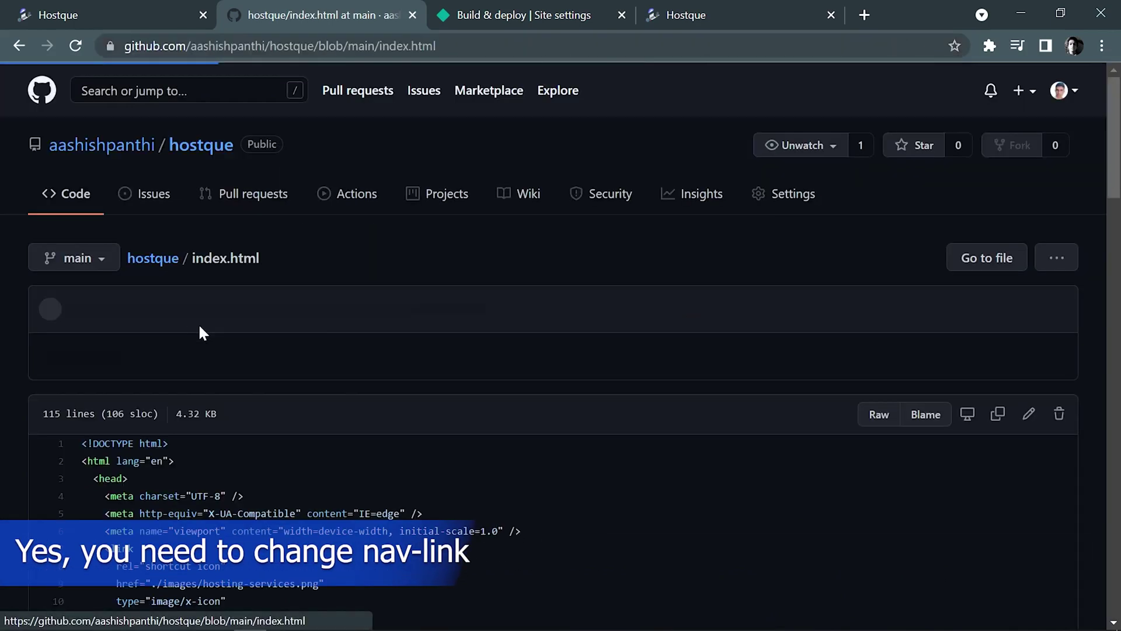
click(1018, 412)
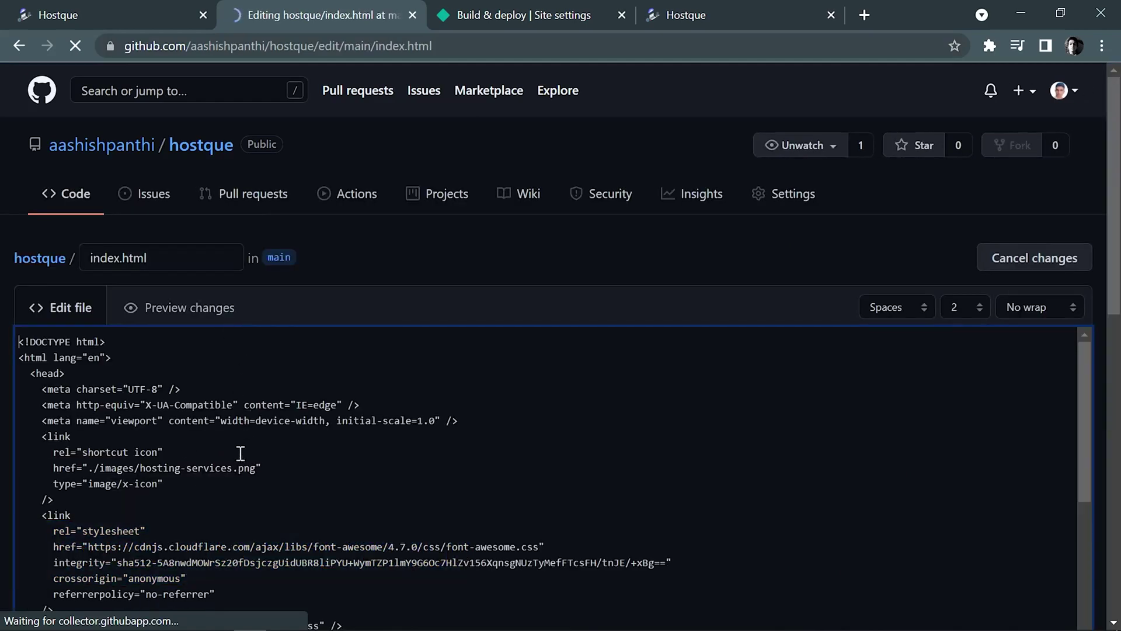
- Remove the .html extension from the Contact and Pricing navigation links in index.html and commit directly to the main branch
scroll(240, 453, down, 4)
scroll(255, 443, up, 3)
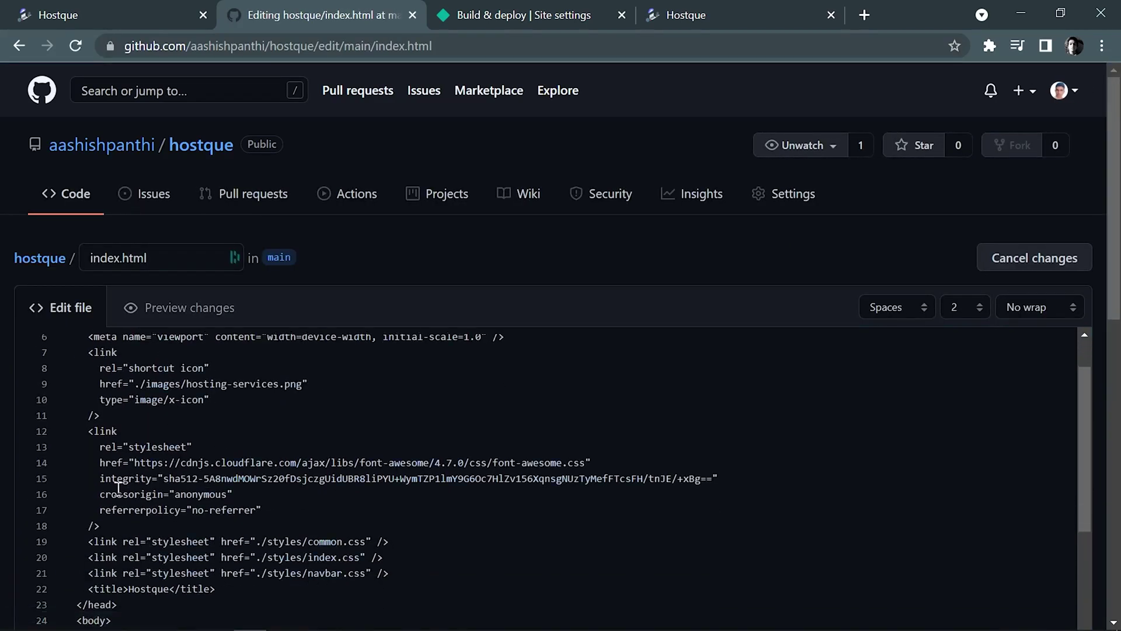
scroll(119, 488, down, 5)
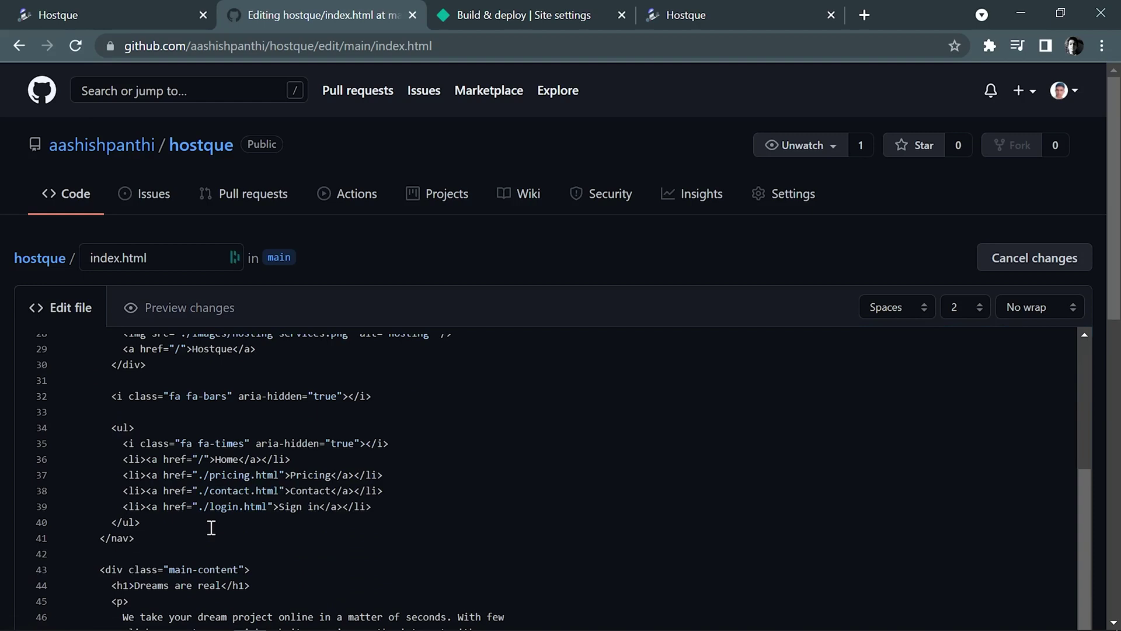
double_click(264, 494)
key(BackSpace)
key(BackSpace)
double_click(274, 476)
key(BackSpace)
key(BackSpace)
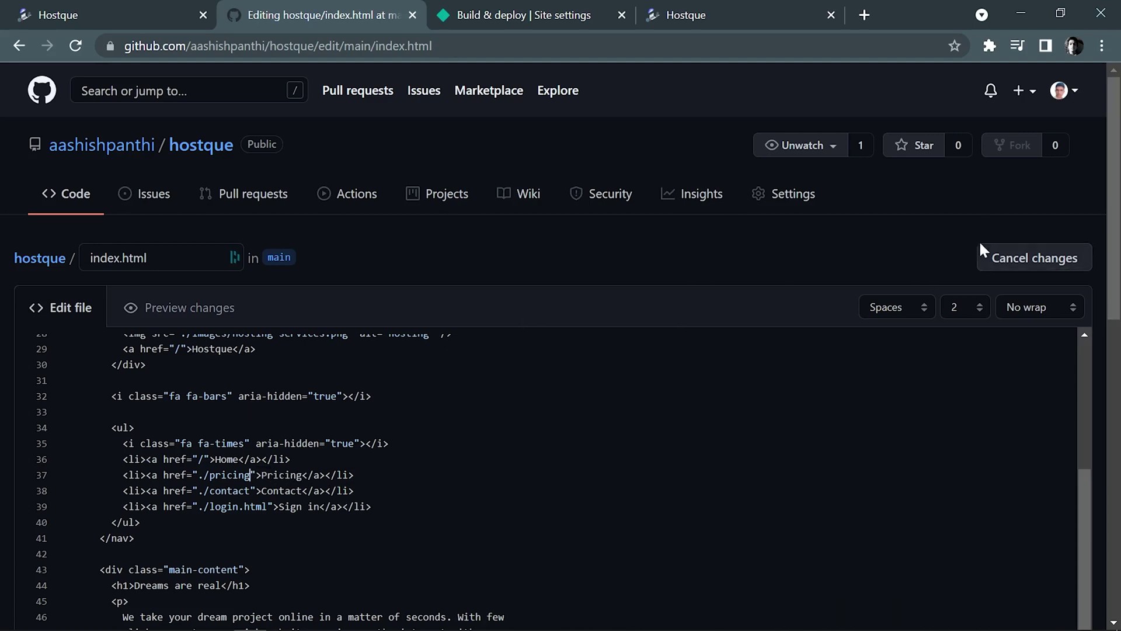
scroll(448, 334, down, 10)
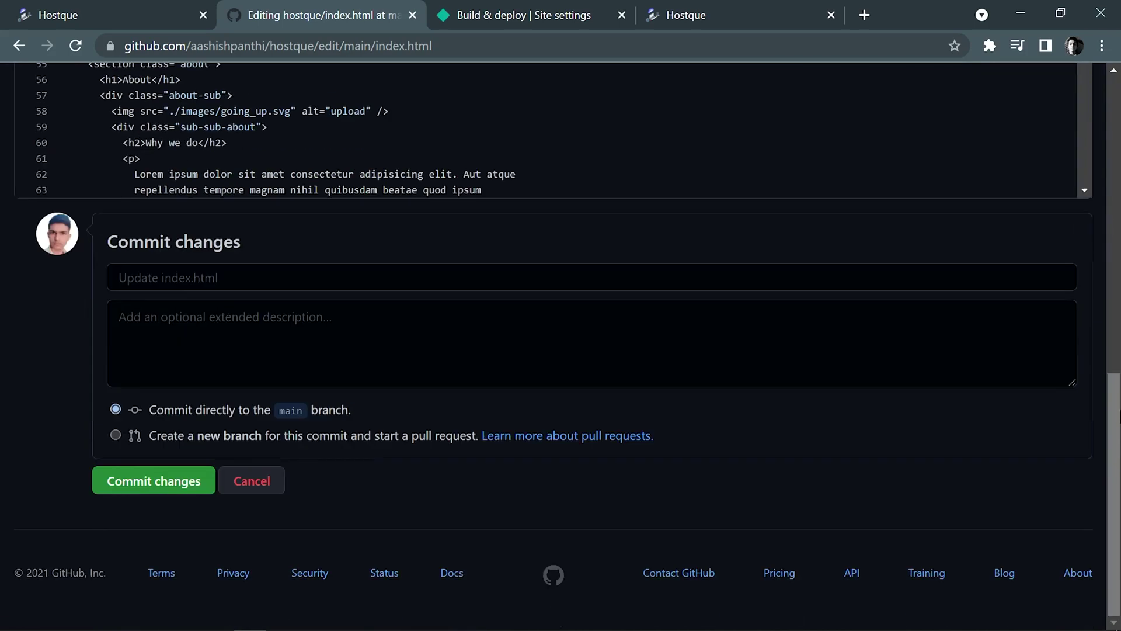
click(181, 483)
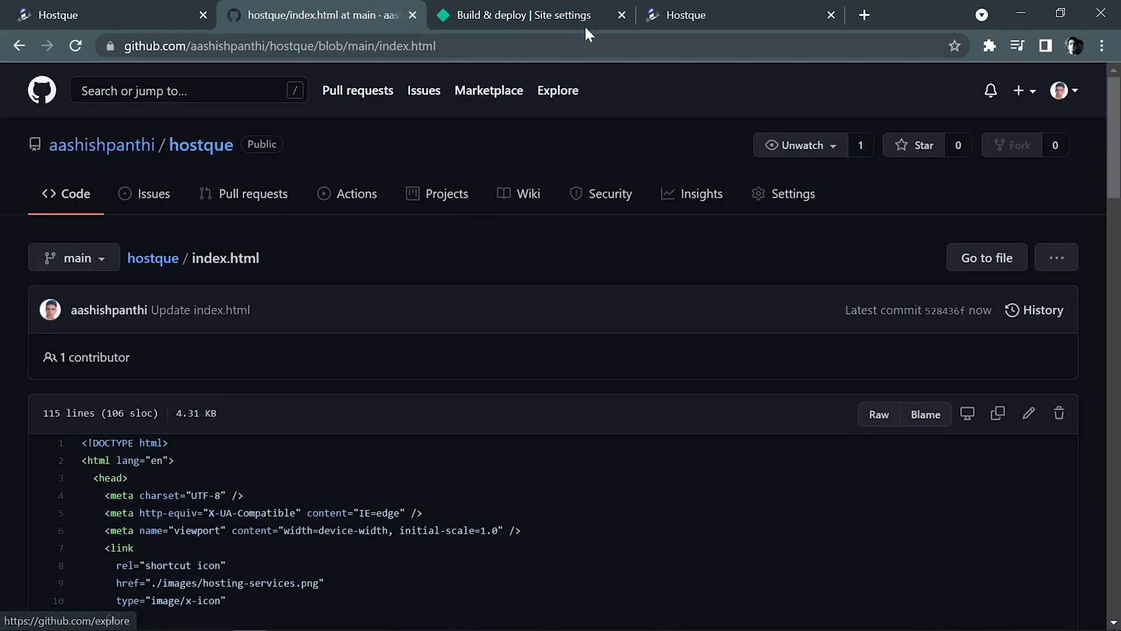
- Reload the home page at hostque.netlify.app and open the Pricing page from its navigation link
click(677, 8)
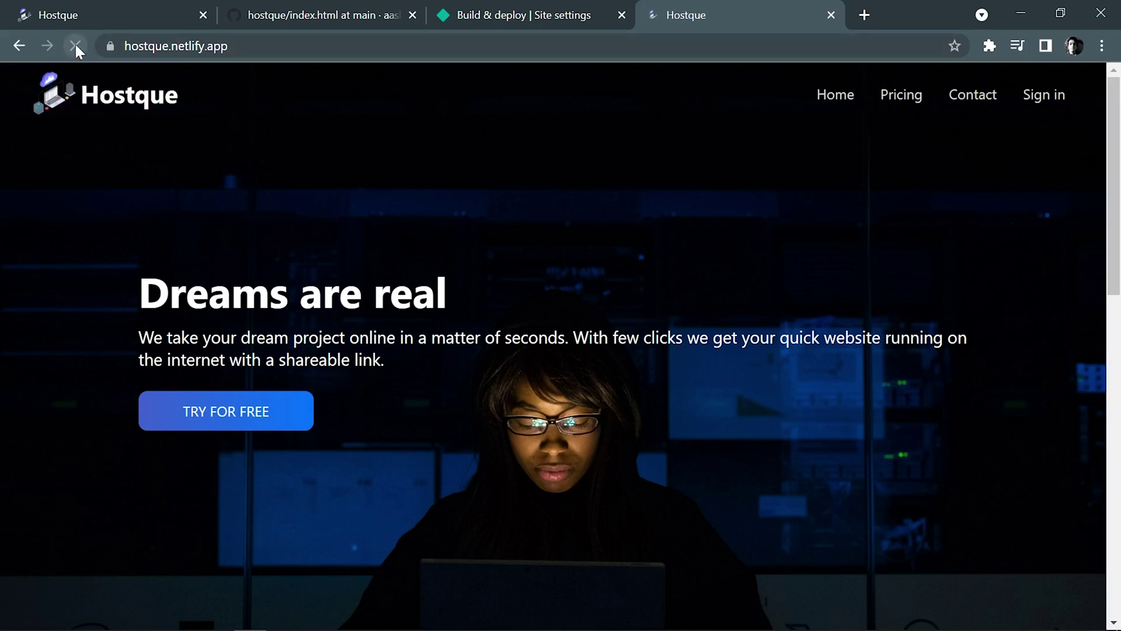
click(82, 46)
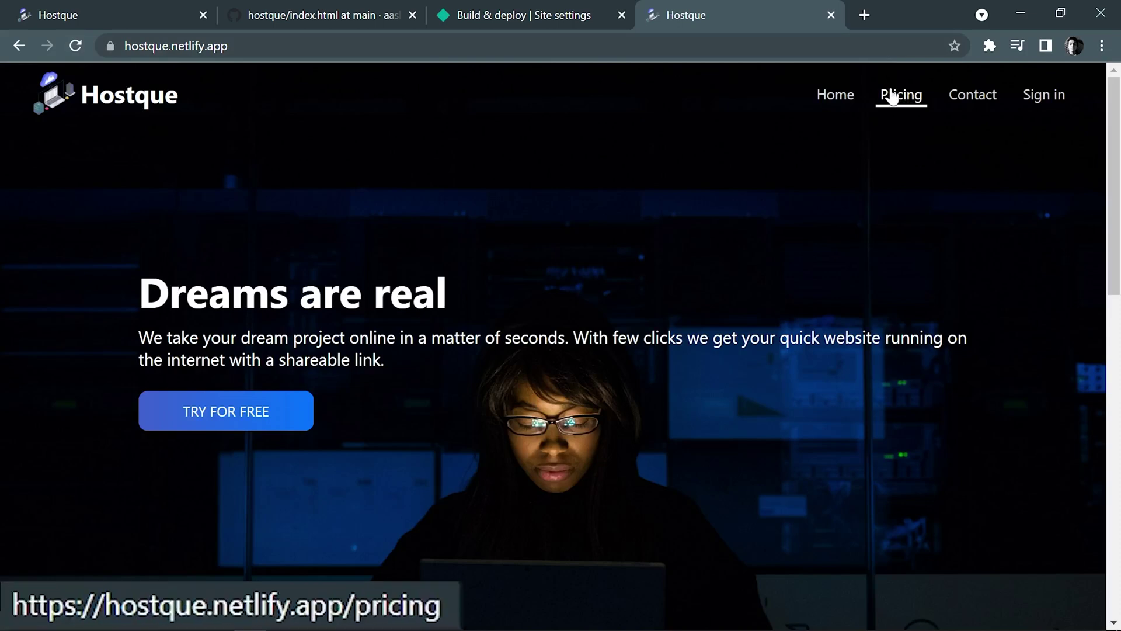
click(892, 97)
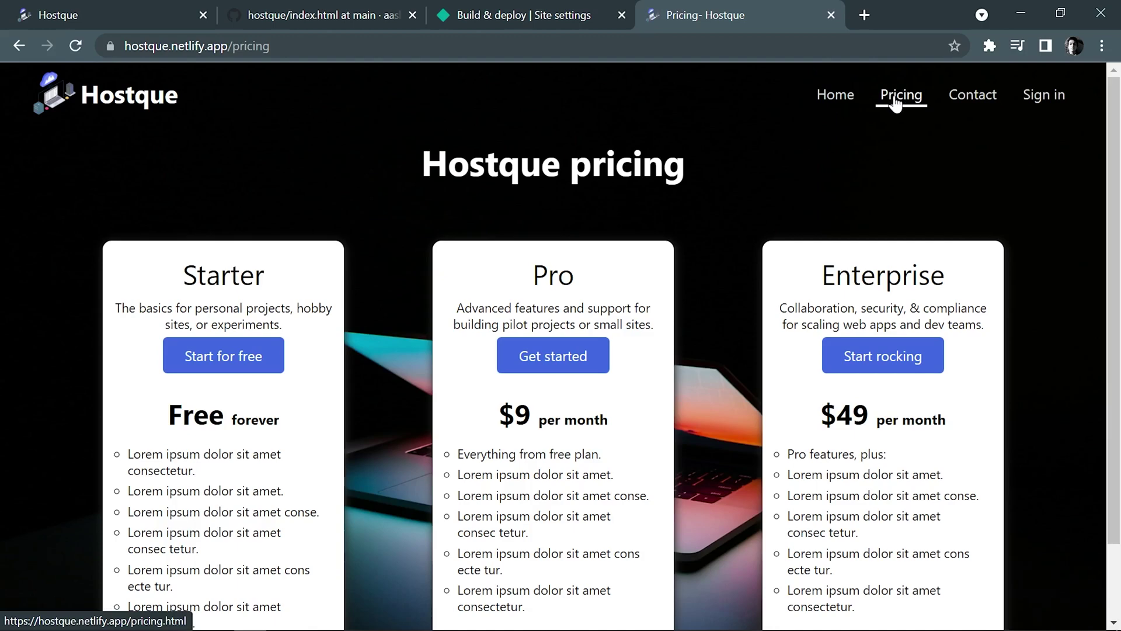
- Go back to the home page, open Contact from there, check its /contact address, and return home through the Hostque logo
click(836, 97)
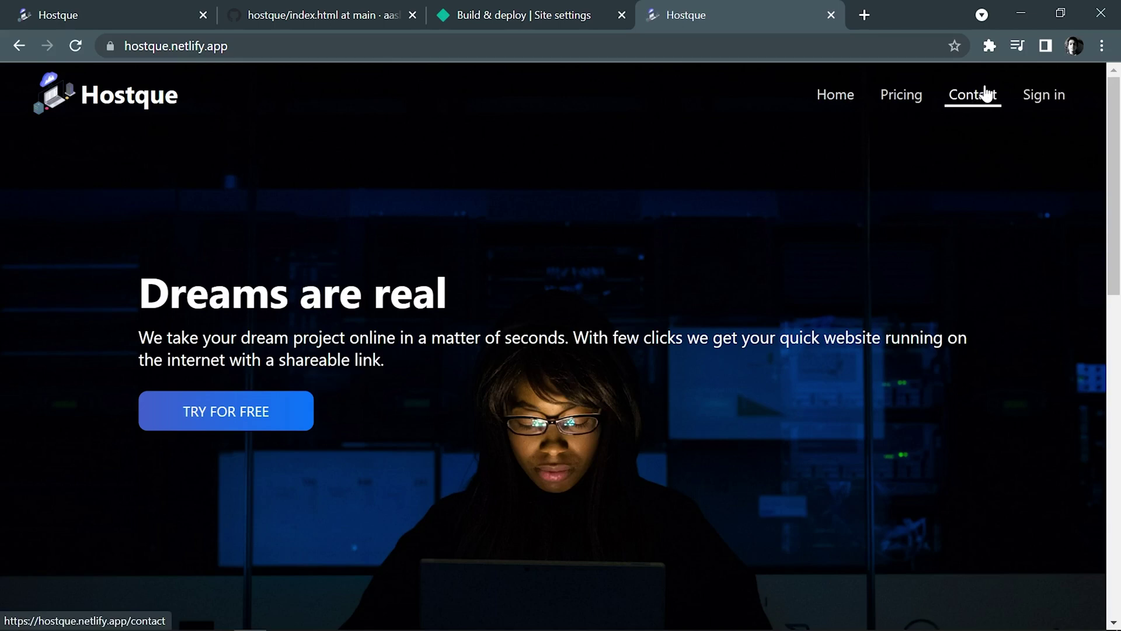
click(986, 94)
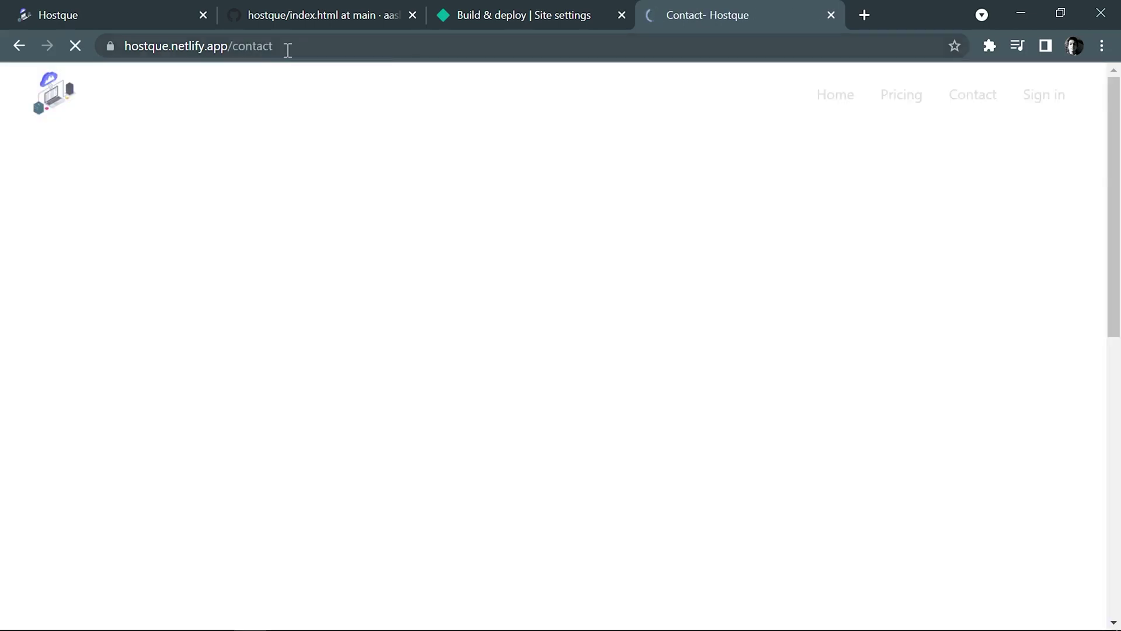
drag(288, 47, 83, 45)
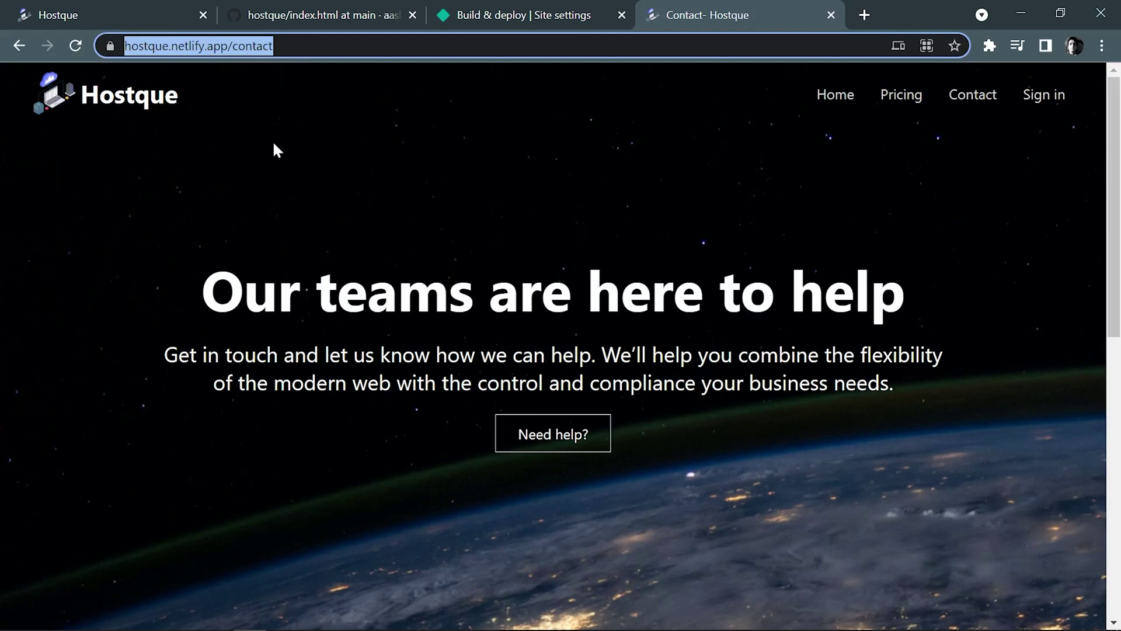
click(149, 100)
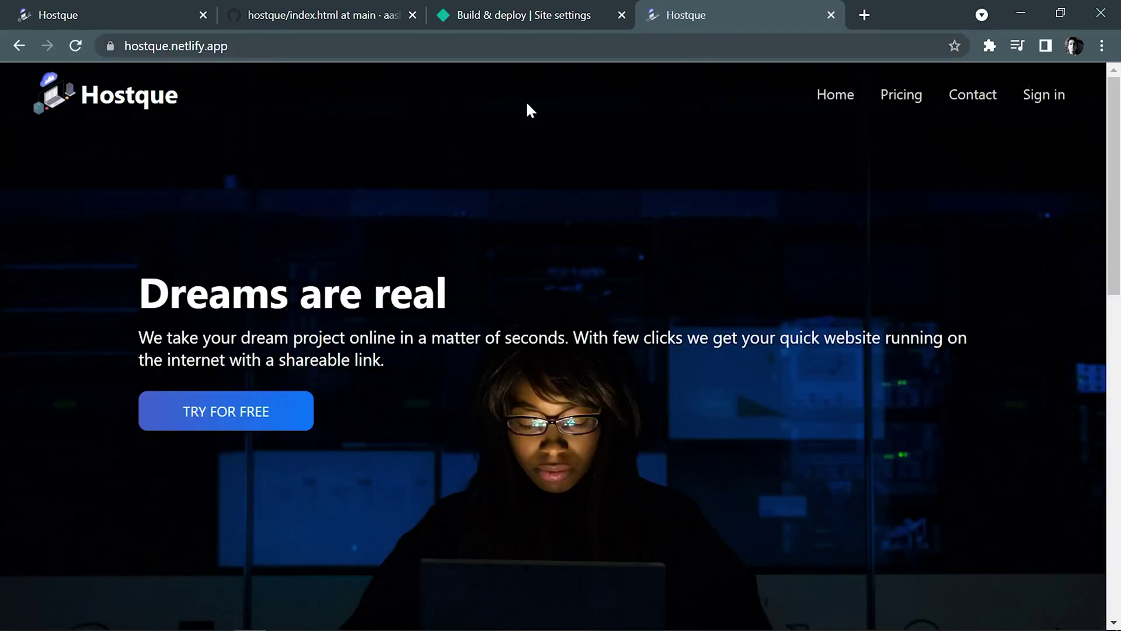